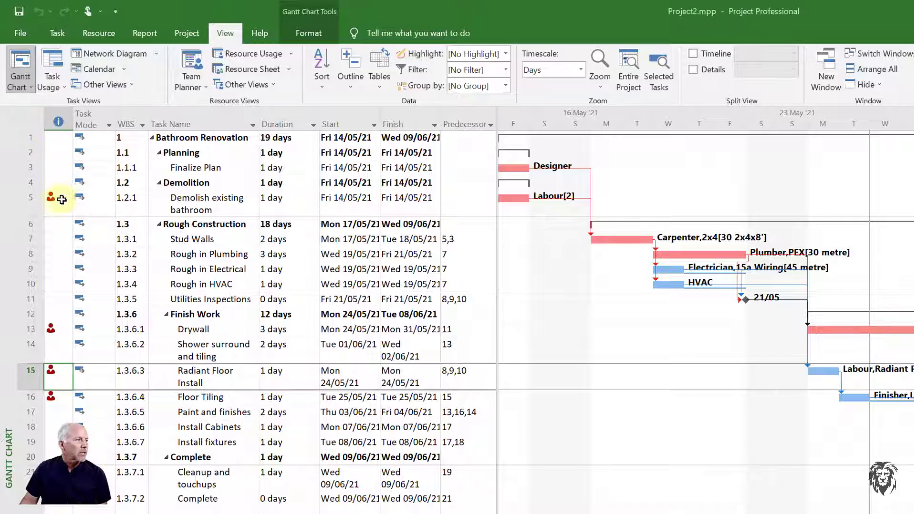
View the project's resources in the Resource Sheet view, and switch to the Resource Usage view
mouse_move(52, 198)
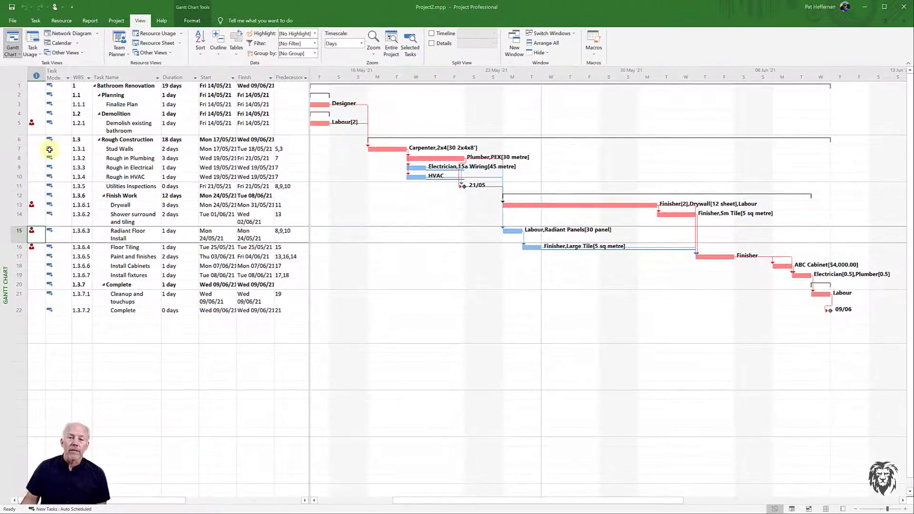
right_click(5, 167)
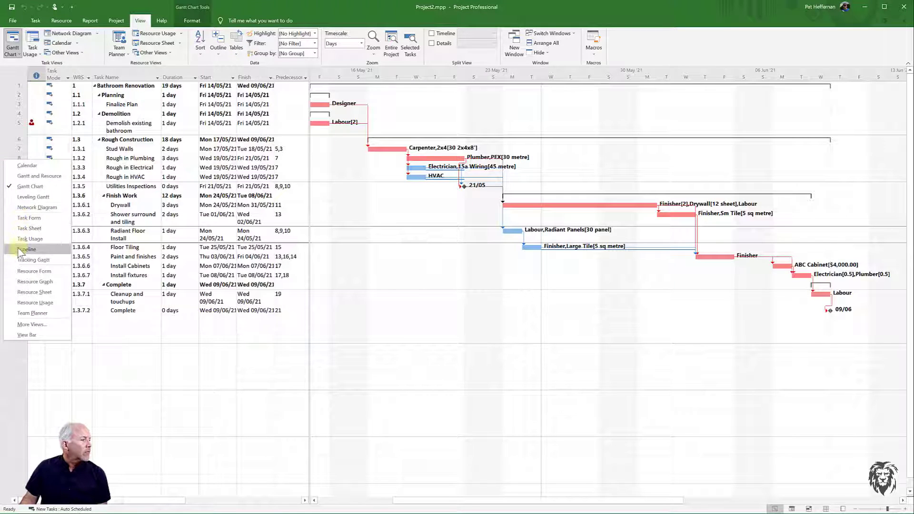
click(23, 291)
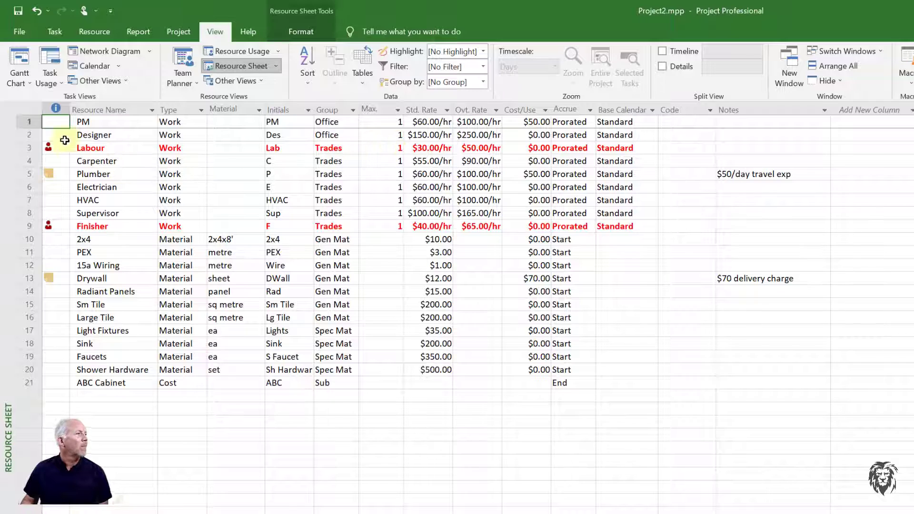
right_click(7, 281)
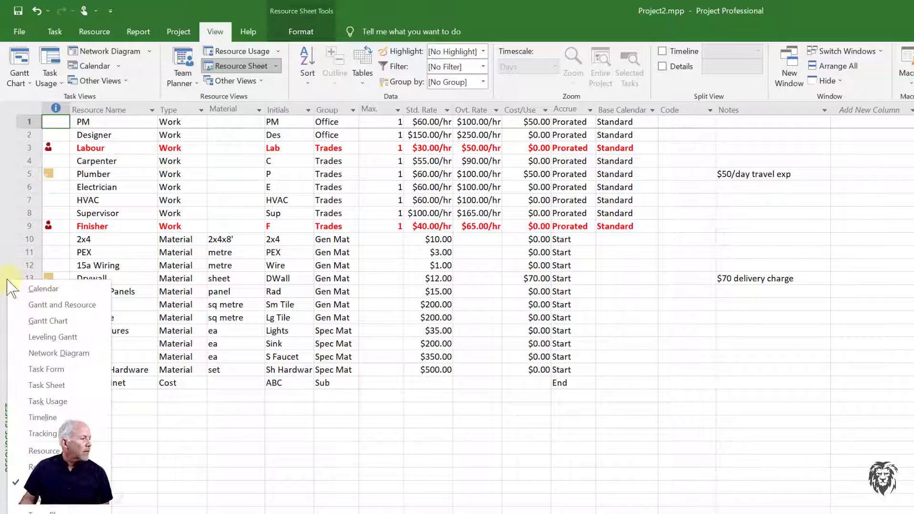
click(24, 498)
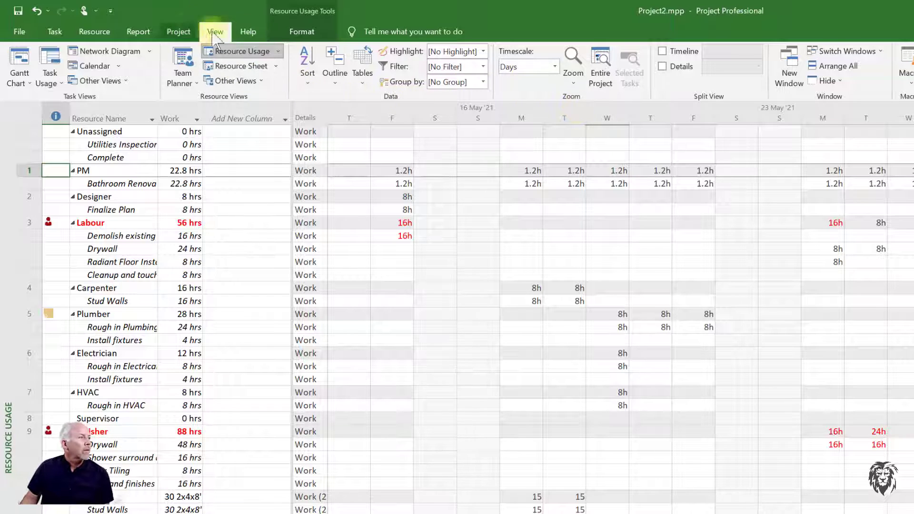
Show the Actual Work and Overallocation details one at a time in the Resource Usage grid, hiding each again
click(316, 34)
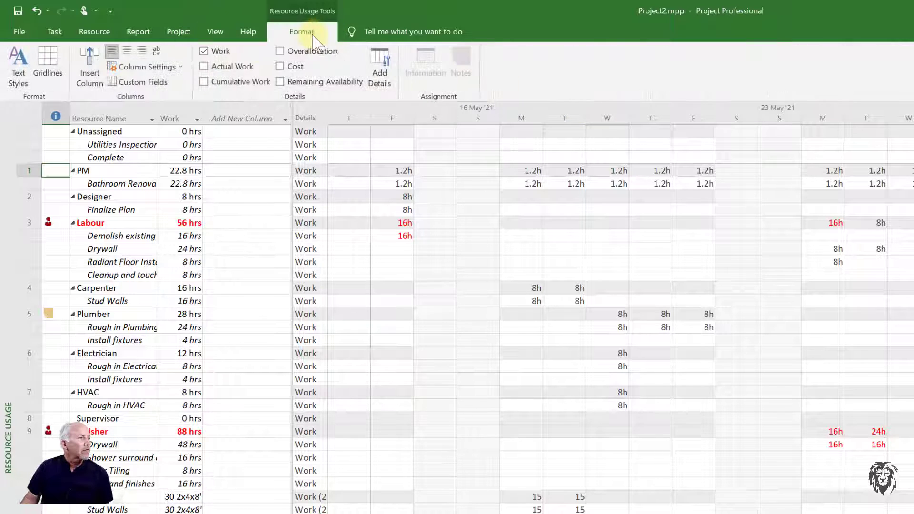
click(204, 67)
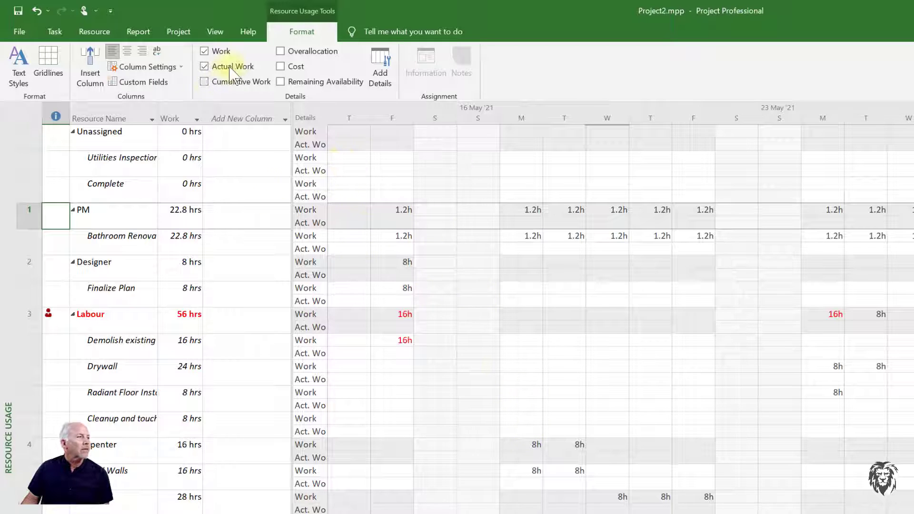
click(205, 67)
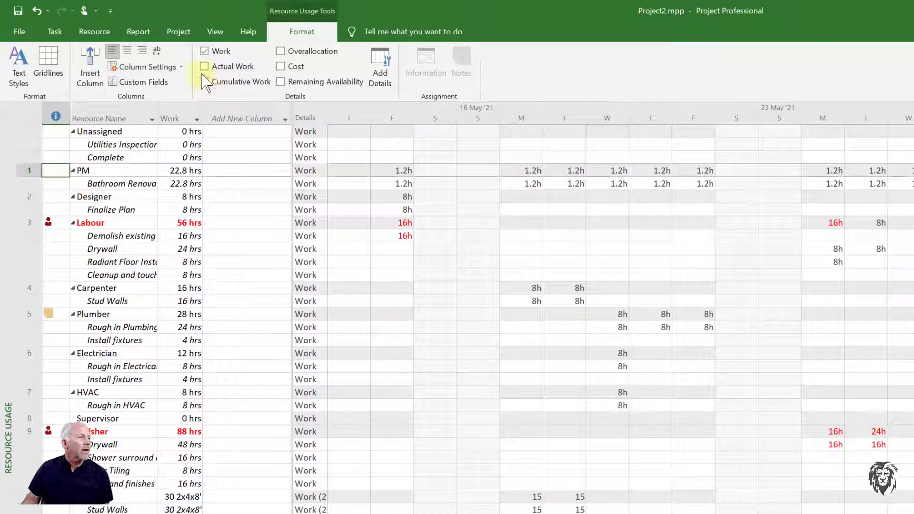
click(281, 51)
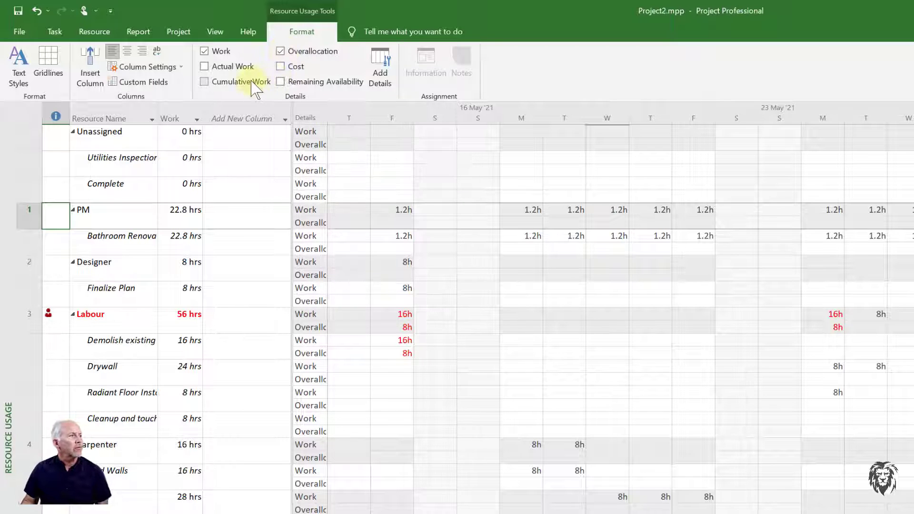
click(280, 51)
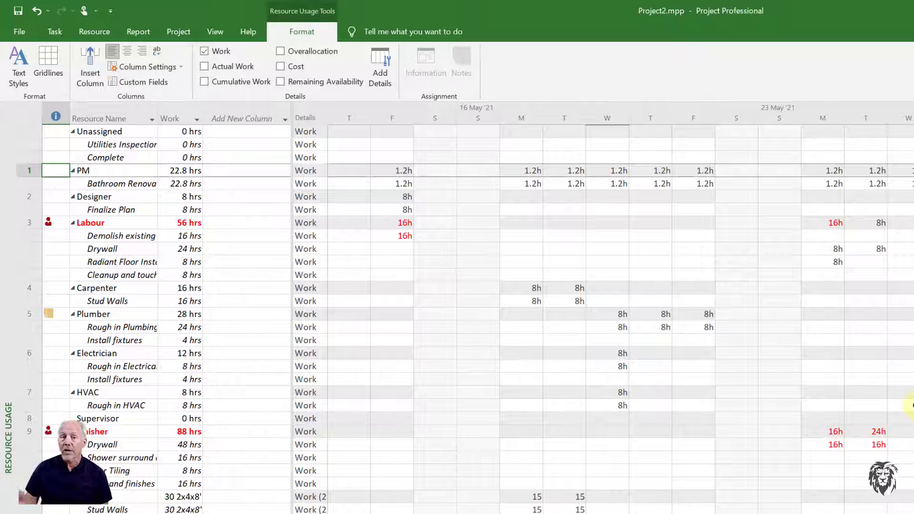
Switch to the Resource Graph view and reduce its timescale size to 45%
right_click(6, 226)
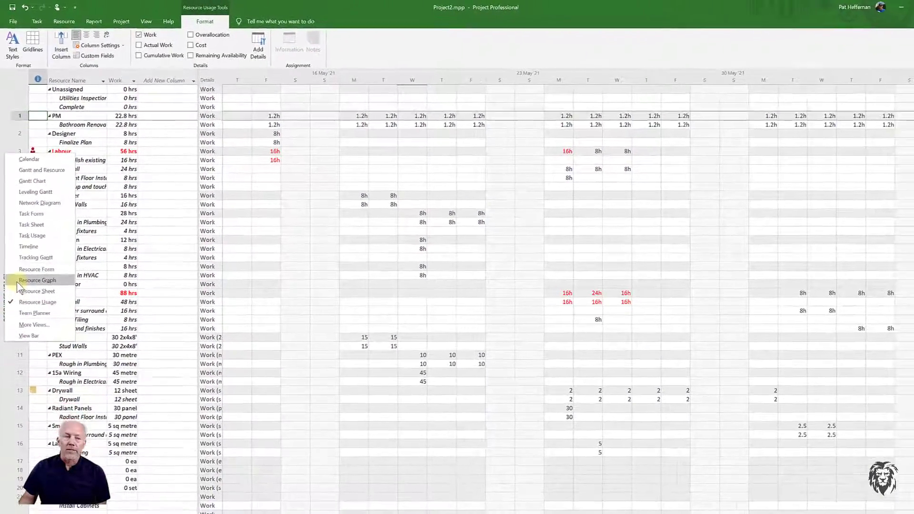
click(18, 282)
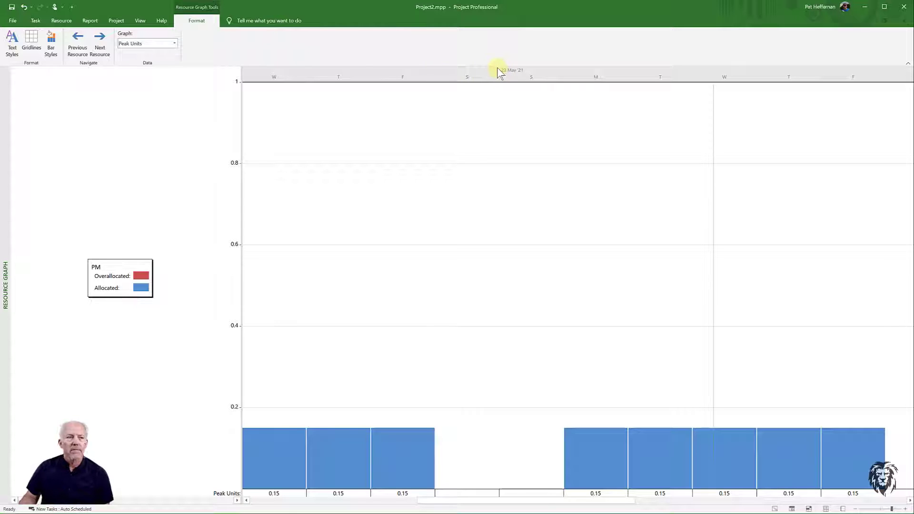
double_click(439, 76)
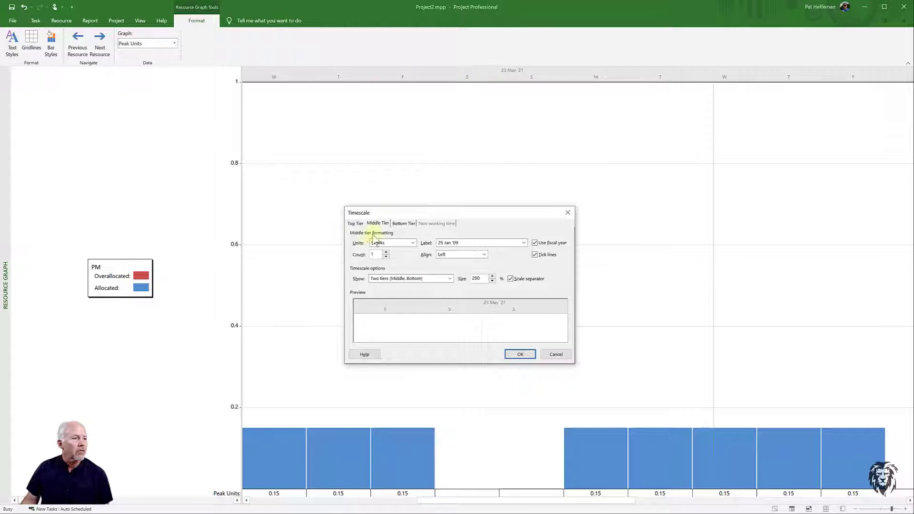
click(402, 224)
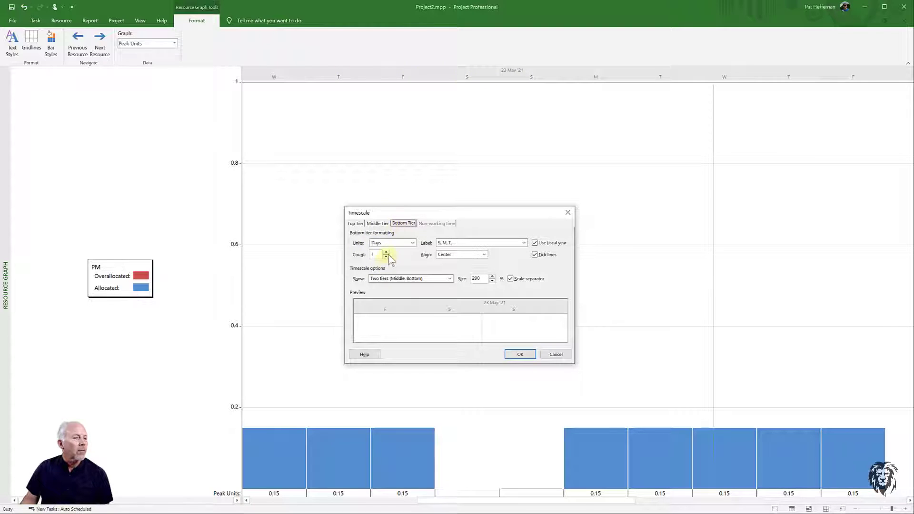
click(493, 281)
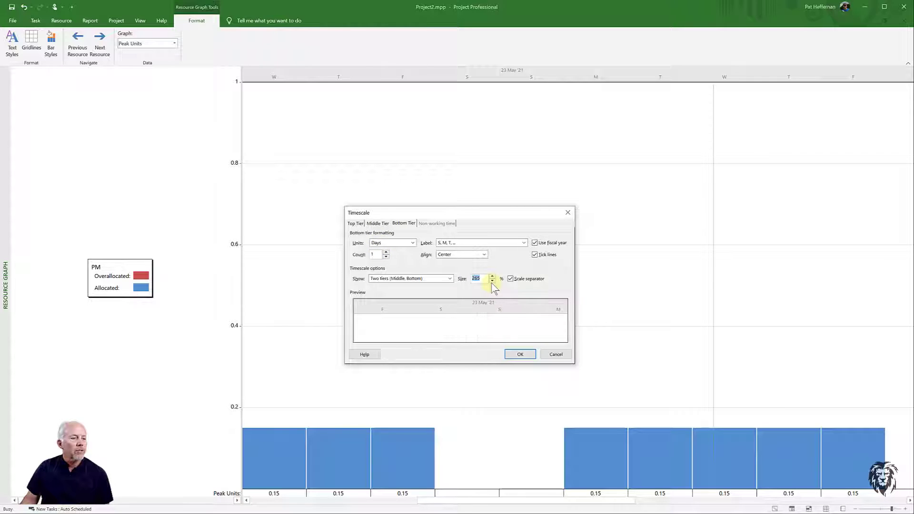
click(492, 281)
click(492, 281)
click(492, 281)
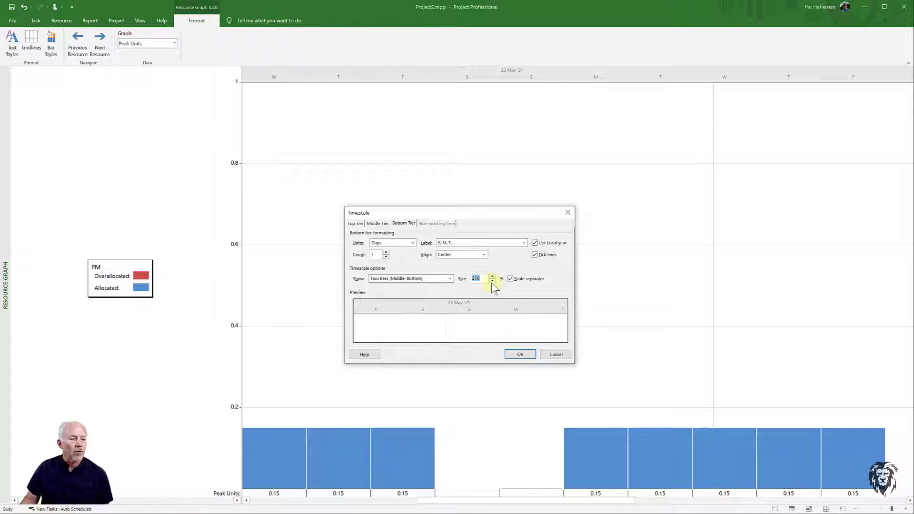
click(492, 281)
click(492, 281)
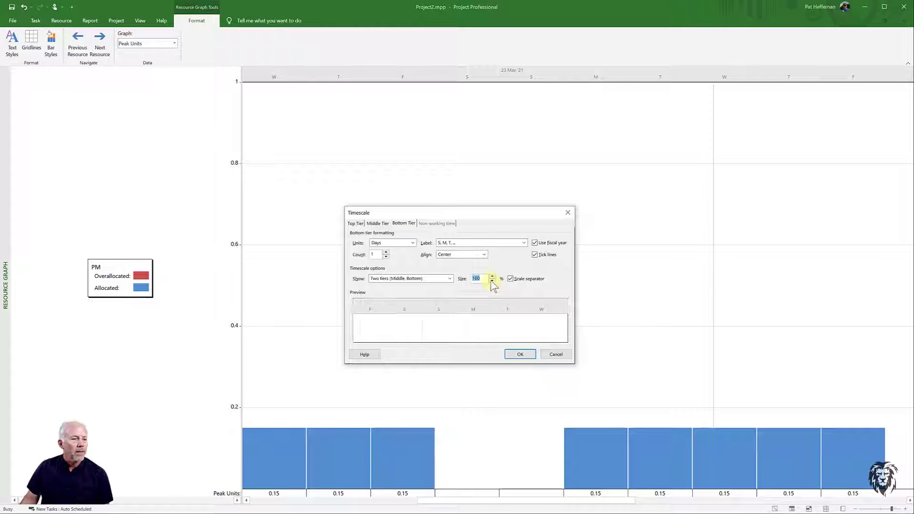
click(492, 281)
click(492, 281)
click(492, 281)
click(492, 281)
click(492, 281)
click(492, 281)
click(492, 281)
click(492, 281)
click(492, 281)
click(492, 281)
click(492, 281)
click(492, 280)
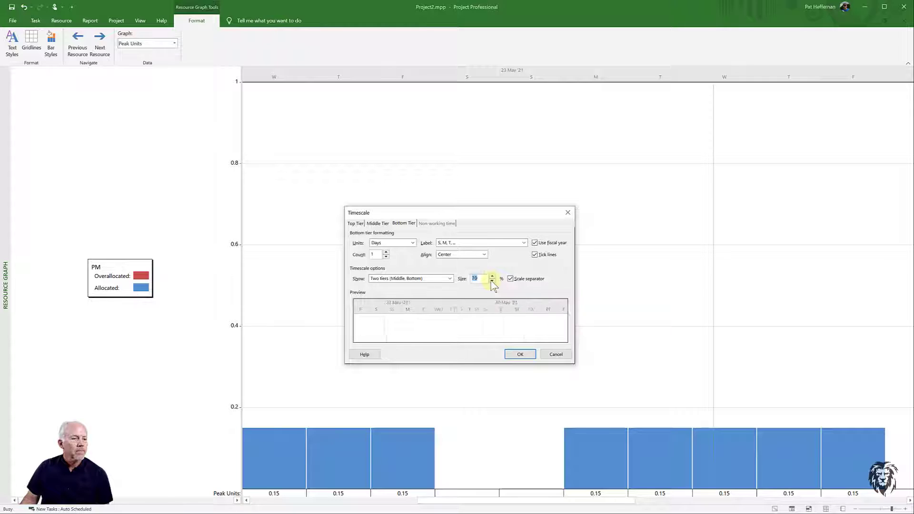
click(492, 281)
click(492, 281)
click(492, 281)
click(492, 280)
click(492, 281)
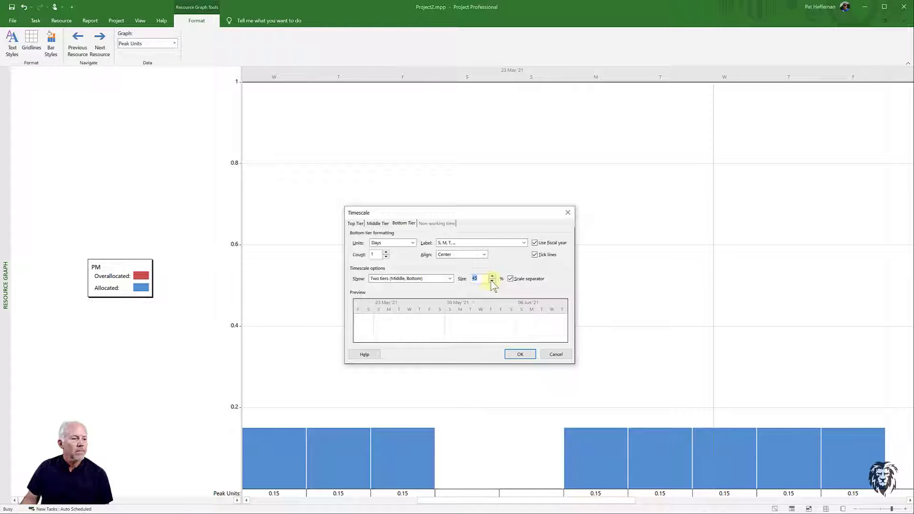
click(519, 354)
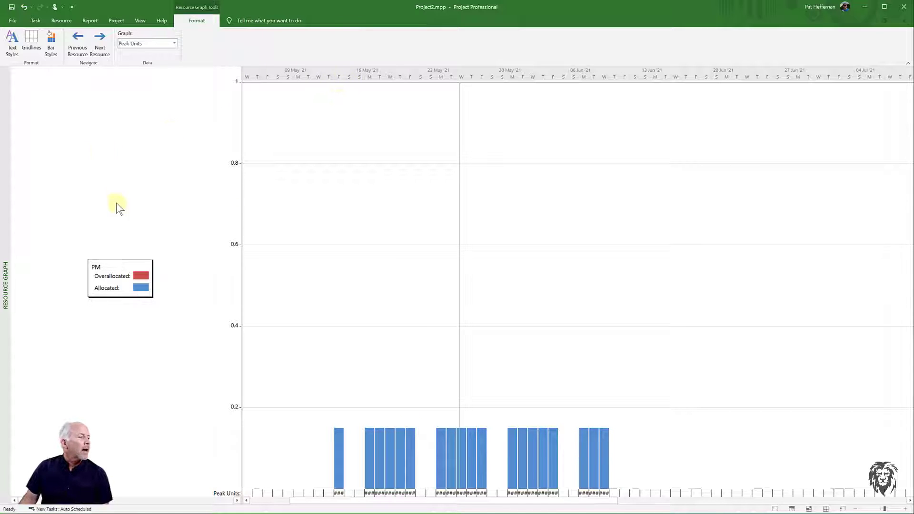
Go through the resource graphs from PM to Finisher, examining each resource's peak units for overallocation
scroll(118, 247, down, 1)
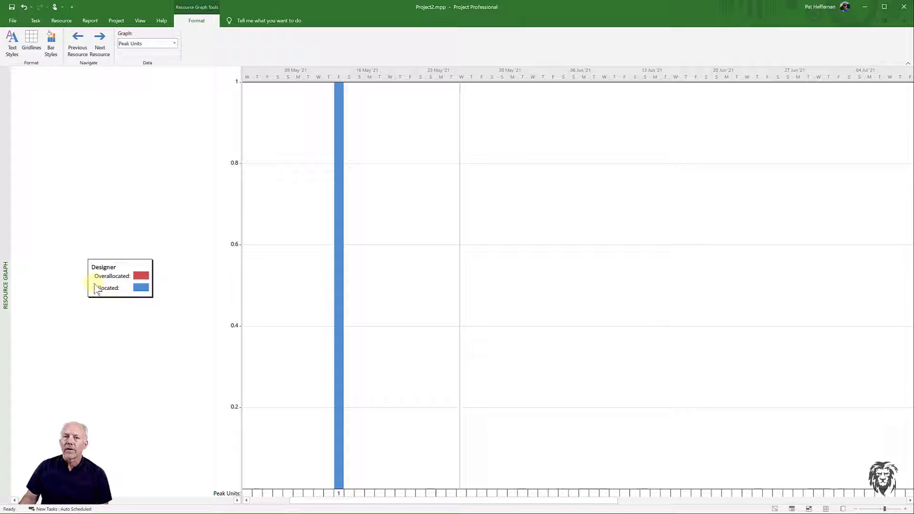
scroll(110, 239, down, 1)
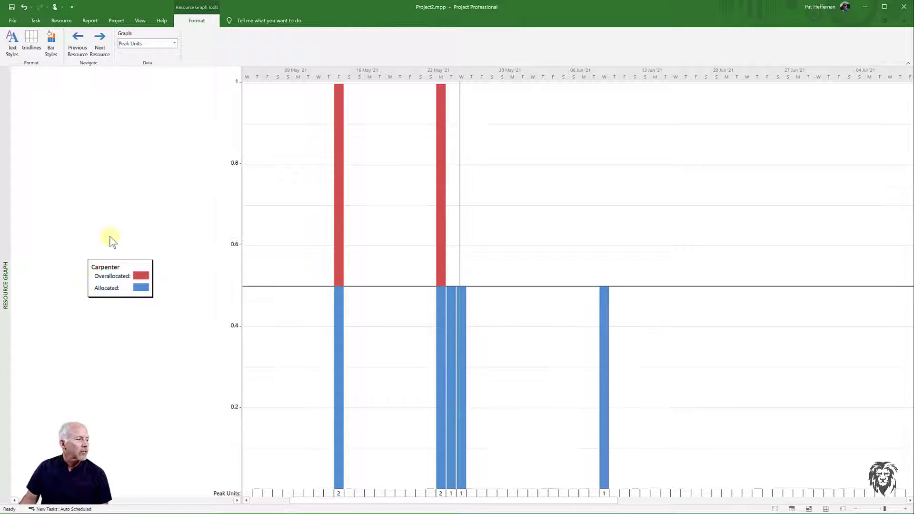
scroll(111, 240, down, 1)
scroll(111, 239, down, 1)
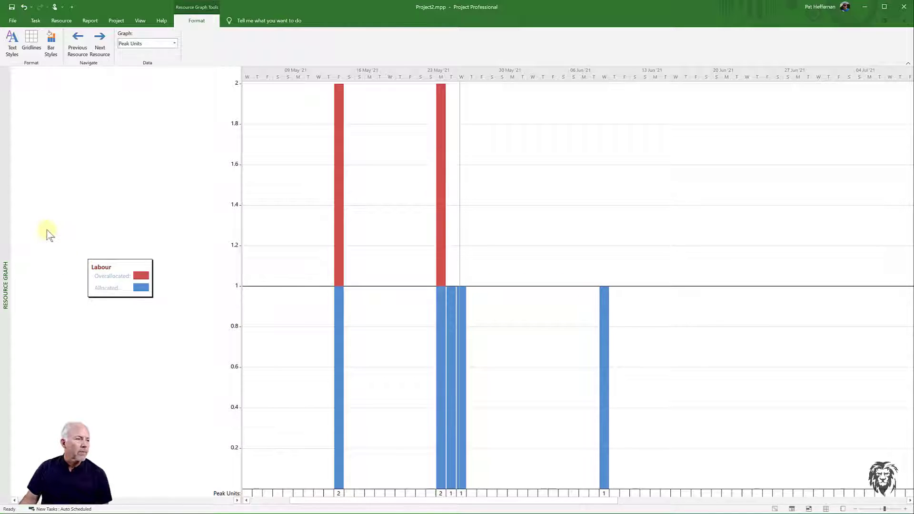
scroll(107, 241, down, 1)
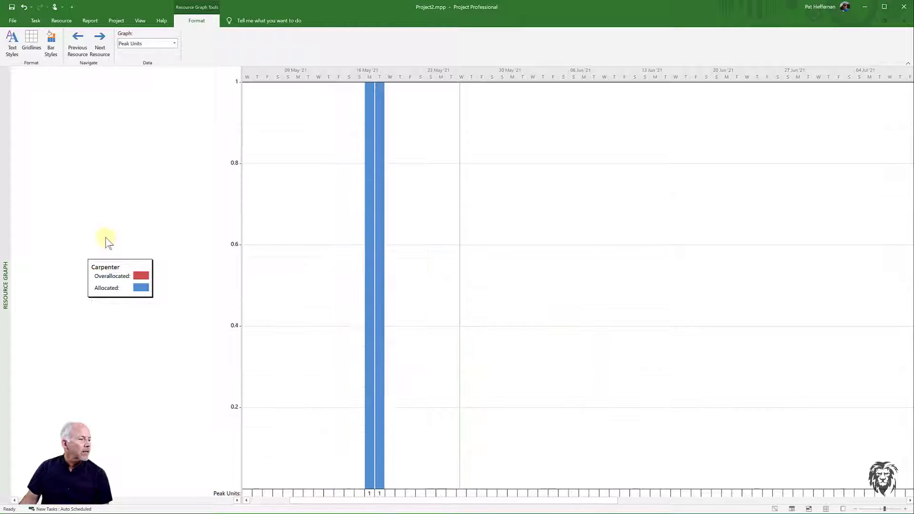
scroll(107, 241, down, 1)
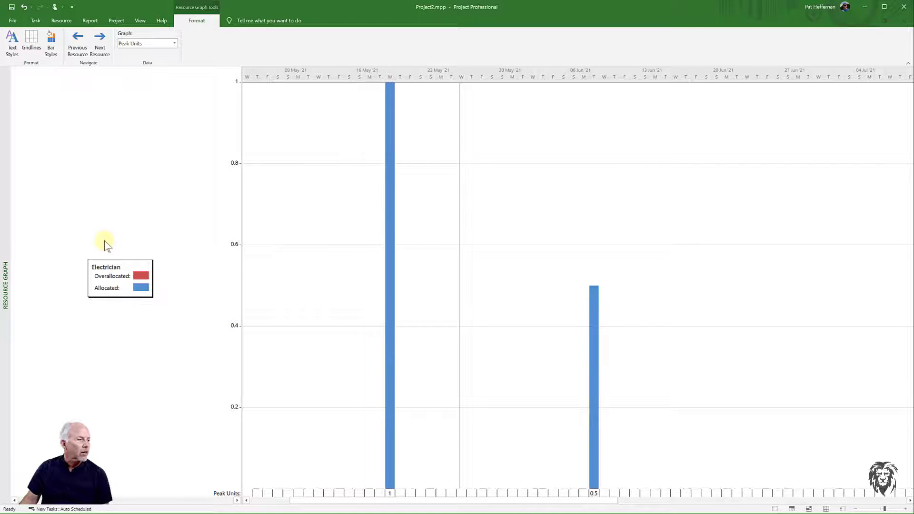
scroll(108, 245, down, 1)
scroll(112, 253, down, 2)
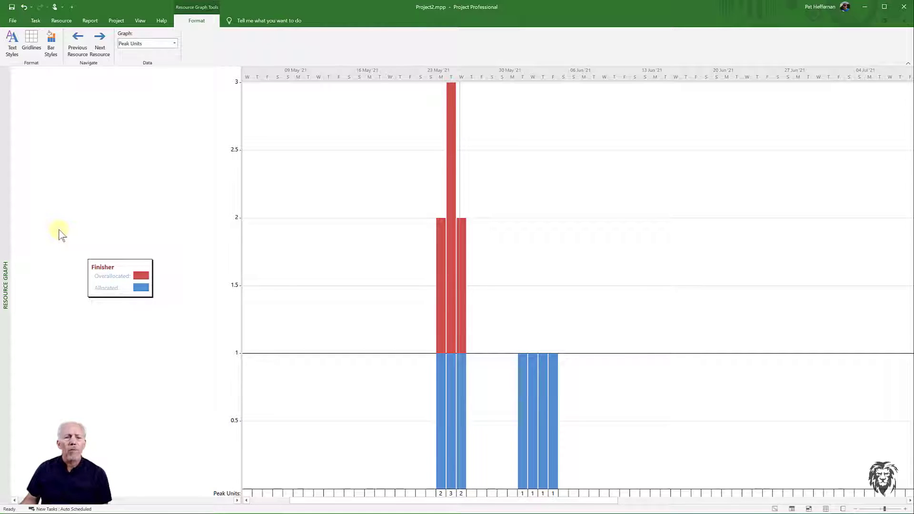
Return to the Gantt Chart view and split it with the Resource Graph as the details view
right_click(3, 205)
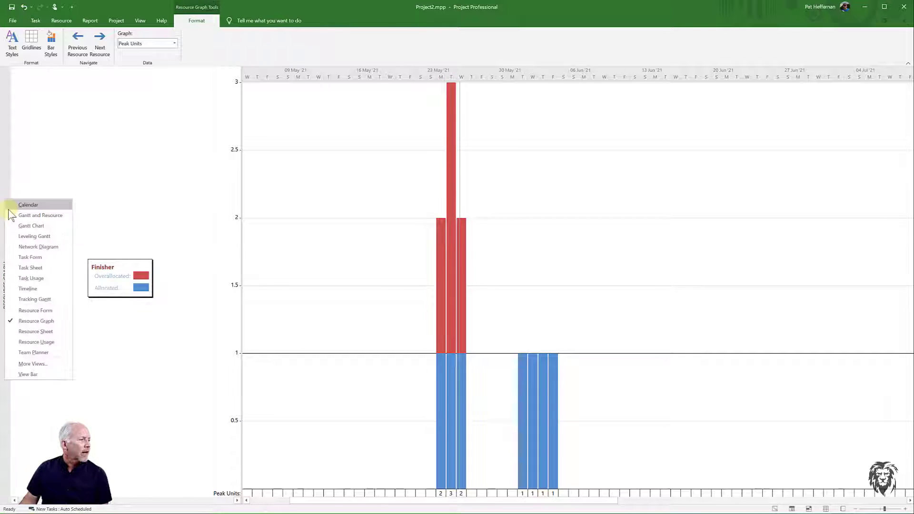
click(31, 226)
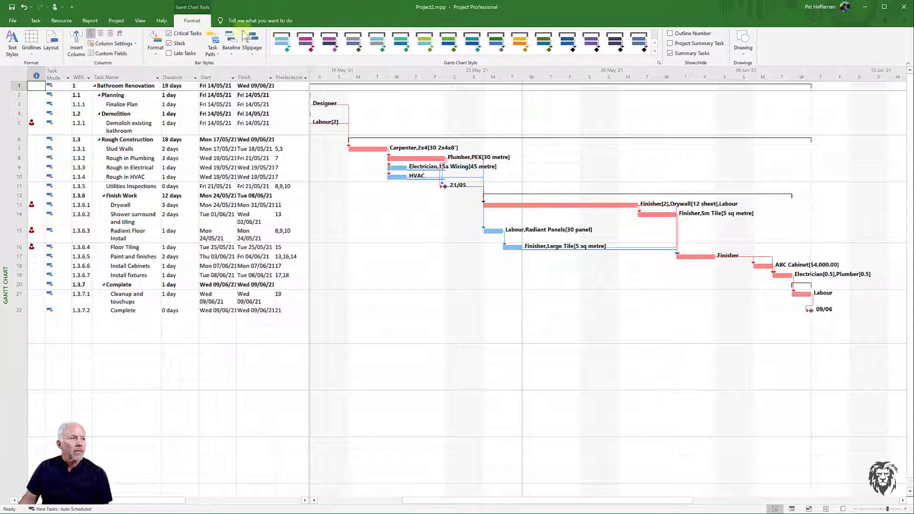
click(140, 20)
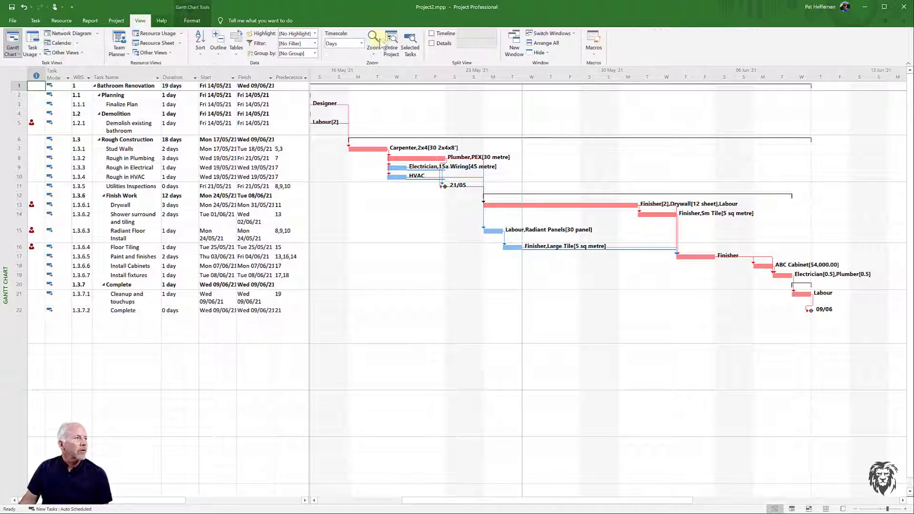
click(432, 43)
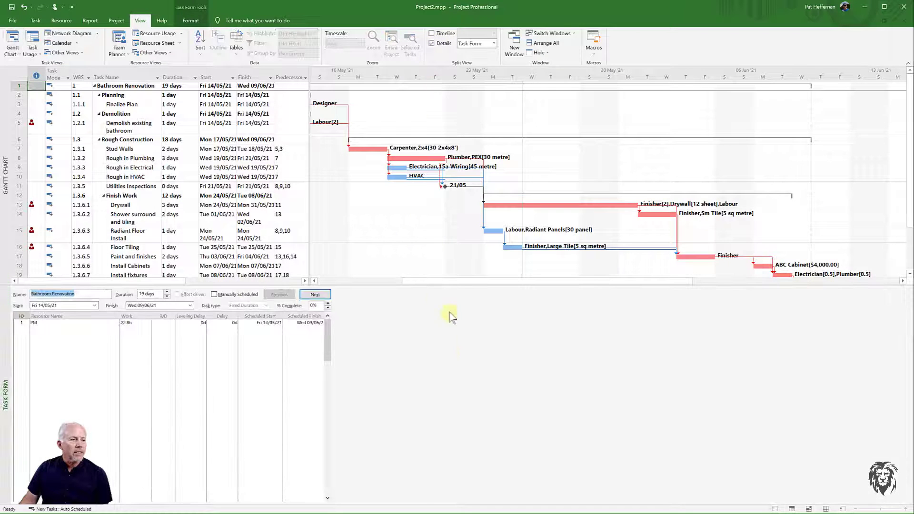
right_click(9, 371)
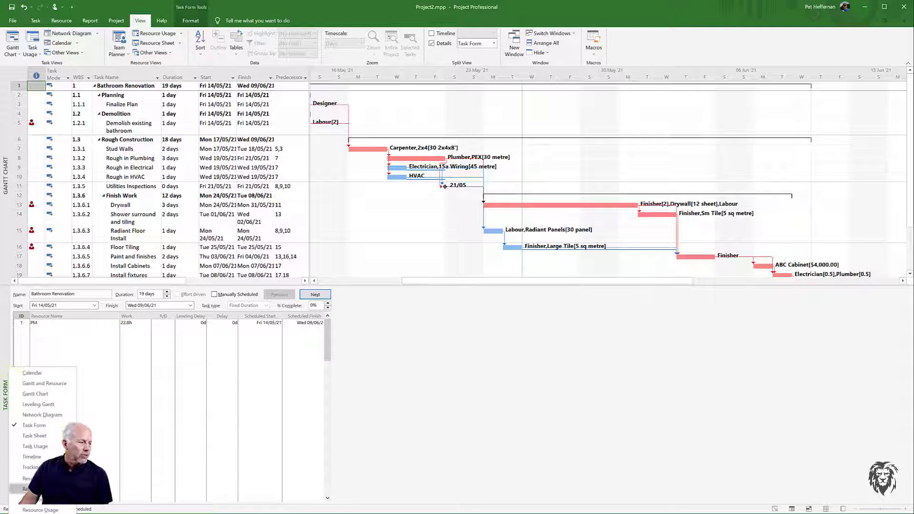
click(38, 489)
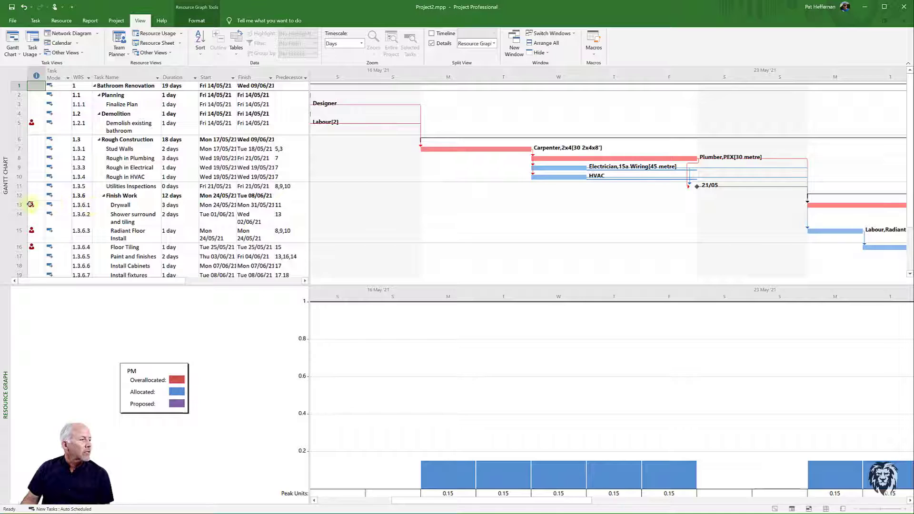
Select tasks 13 to 19, from Drywall to Install fixtures, and examine the graphs of their assigned resources
drag(15, 207, 11, 164)
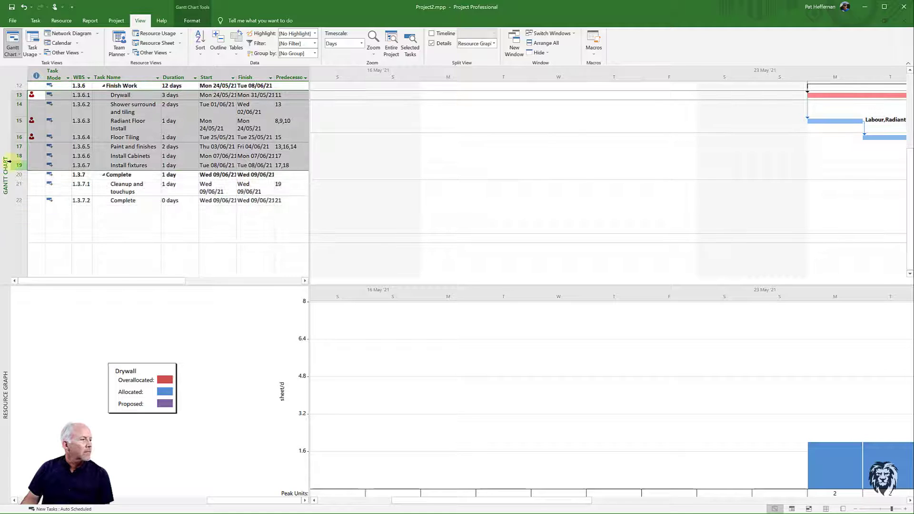
scroll(183, 353, down, 2)
scroll(182, 353, up, 2)
scroll(183, 355, up, 1)
click(191, 363)
scroll(190, 364, down, 5)
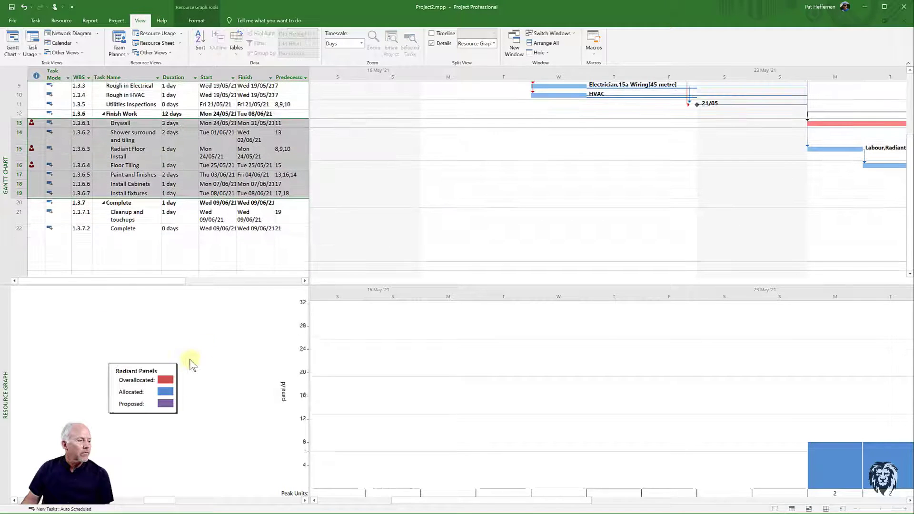
scroll(192, 369, down, 4)
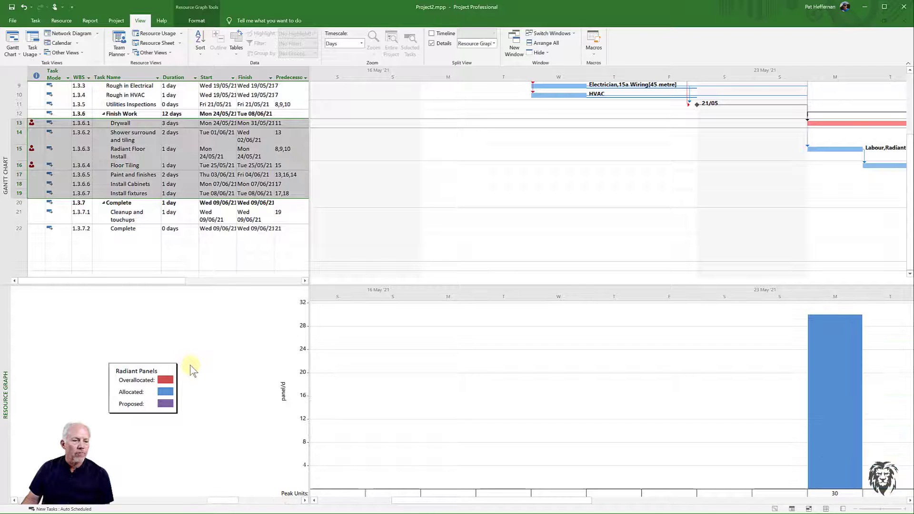
Check the remaining graphs for the selected tasks and replace the Gantt Chart above them with the Leveling Gantt view
scroll(196, 371, down, 1)
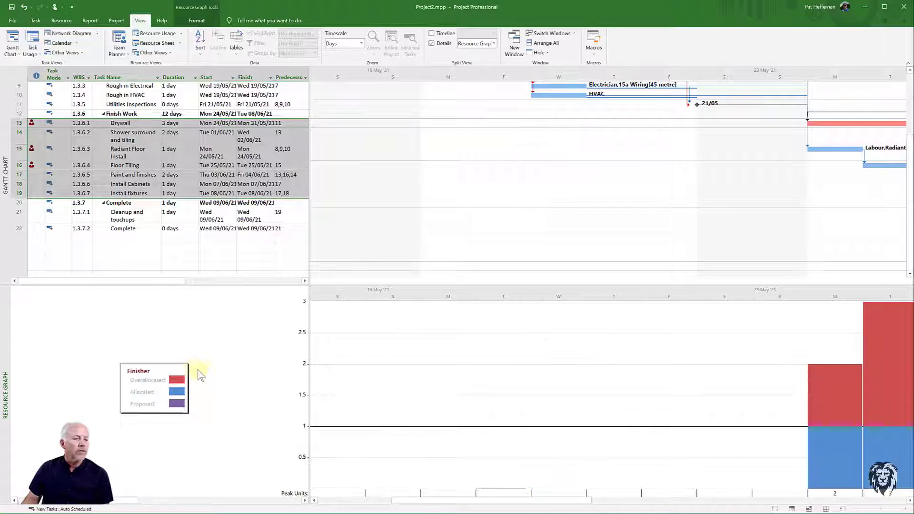
scroll(502, 143, up, 2)
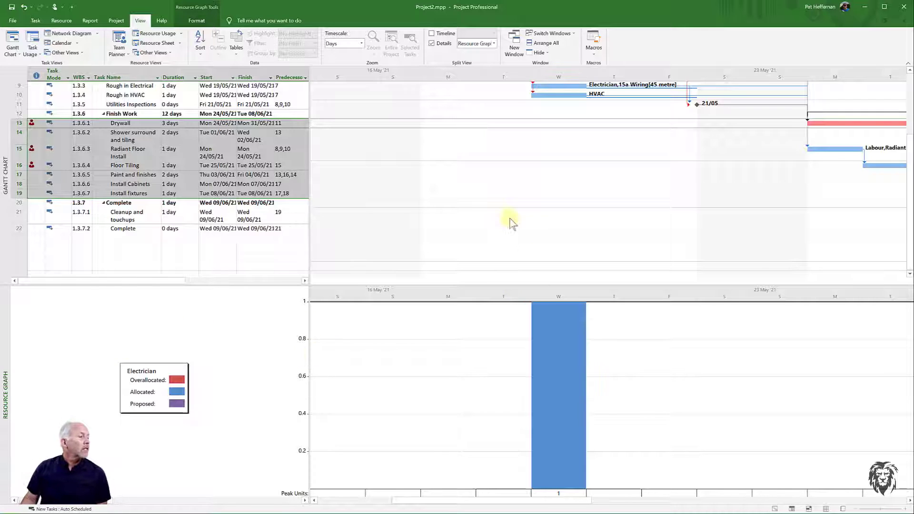
right_click(5, 134)
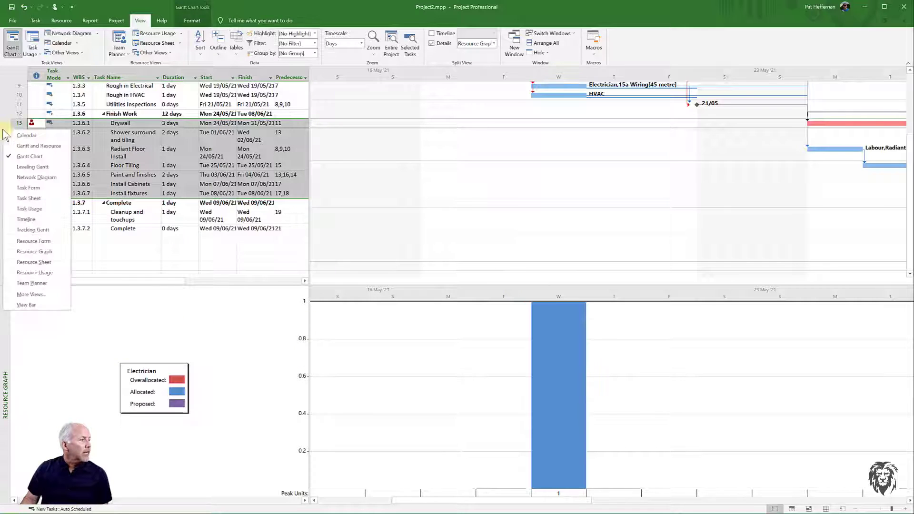
click(32, 167)
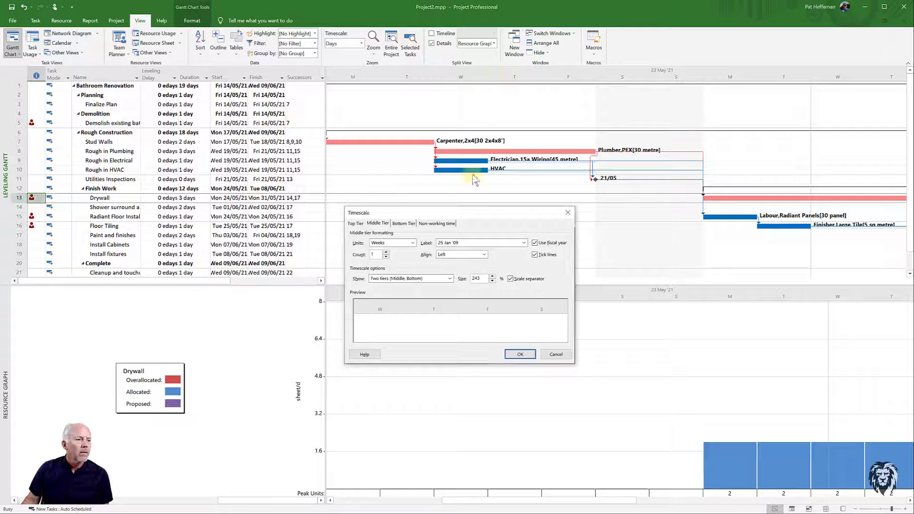
Set the Leveling Gantt's timescale size to 110%
click(409, 225)
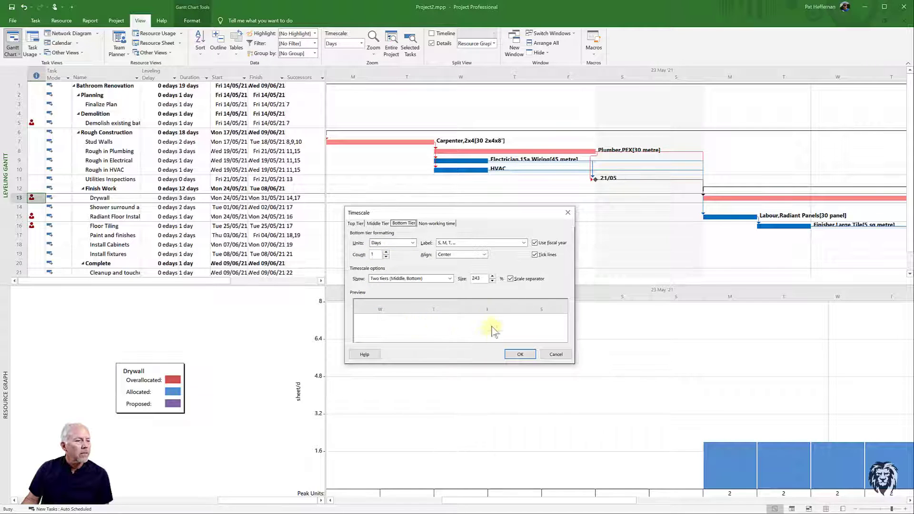
drag(485, 278, 469, 278)
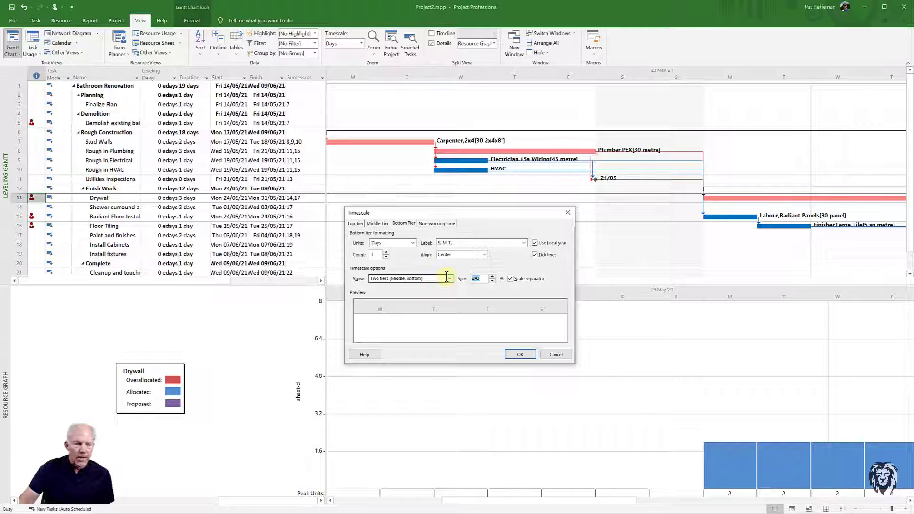
text(110)
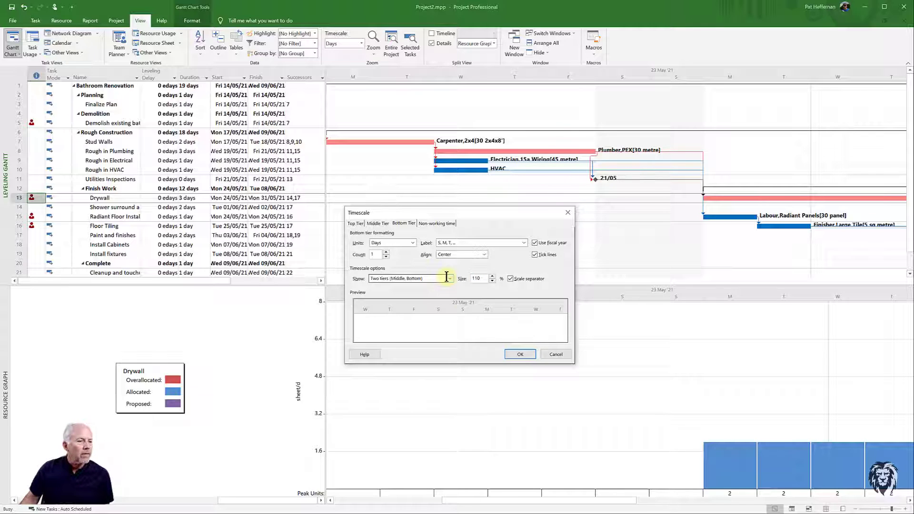
click(511, 354)
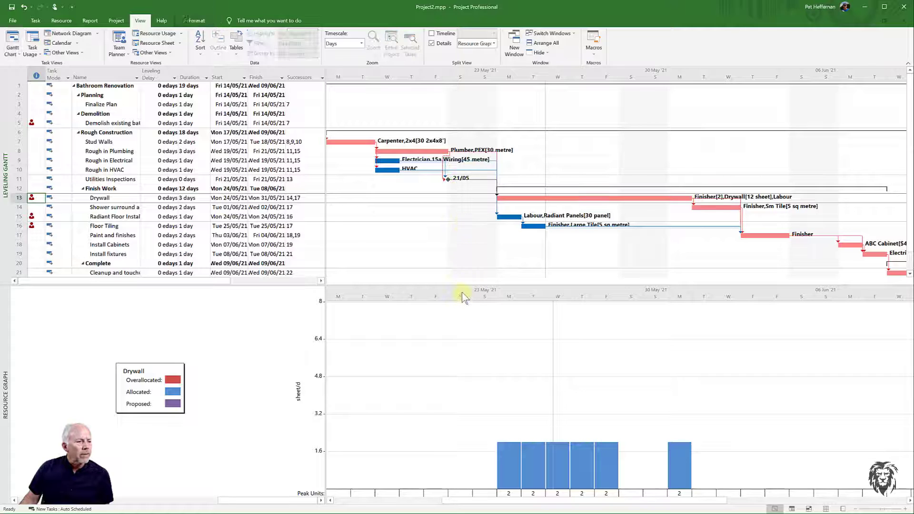
Reduce the timescale size to 95% so the whole project fits, and bring the project's first tasks into view
double_click(438, 75)
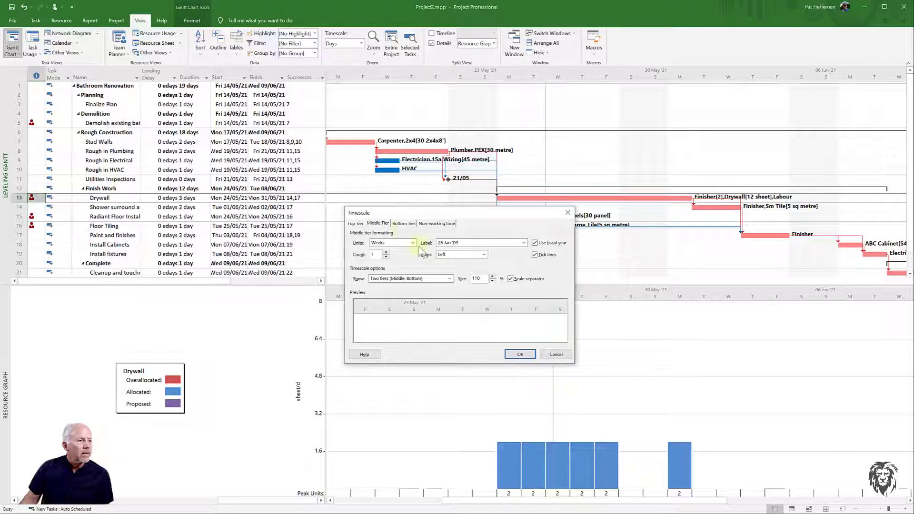
click(403, 223)
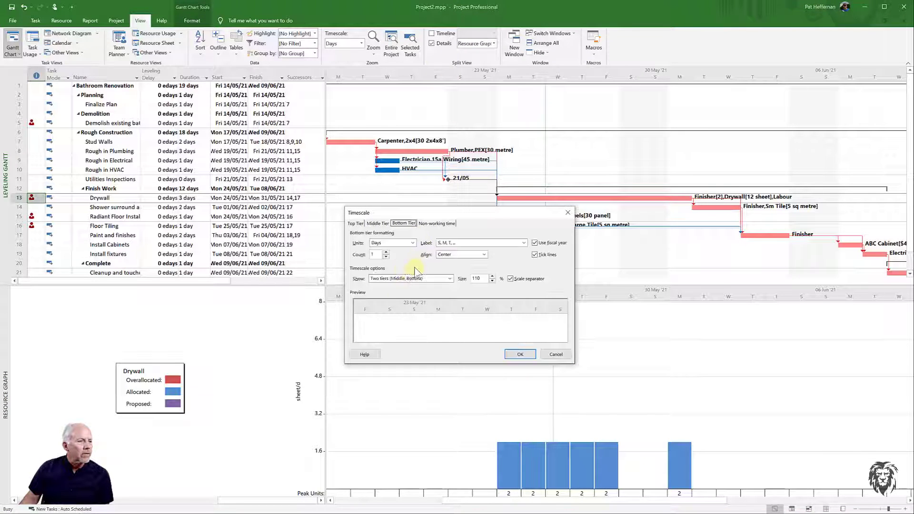
click(492, 281)
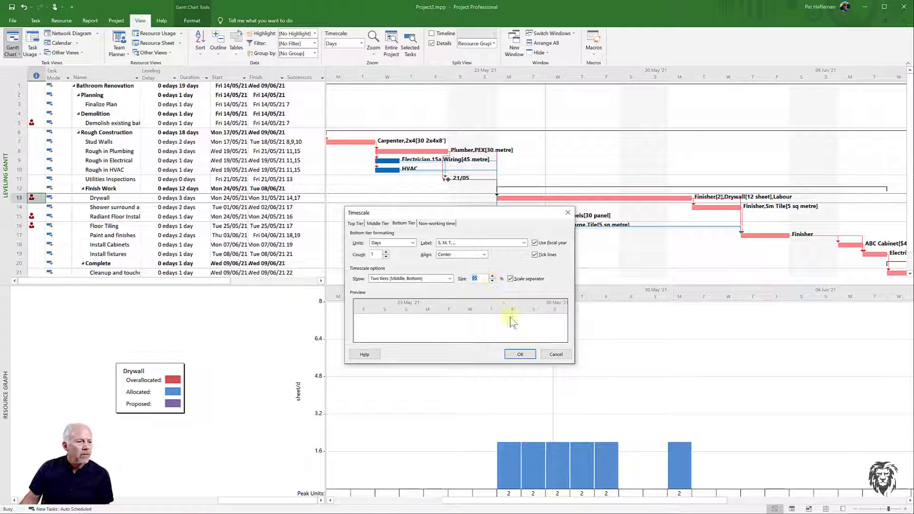
click(521, 354)
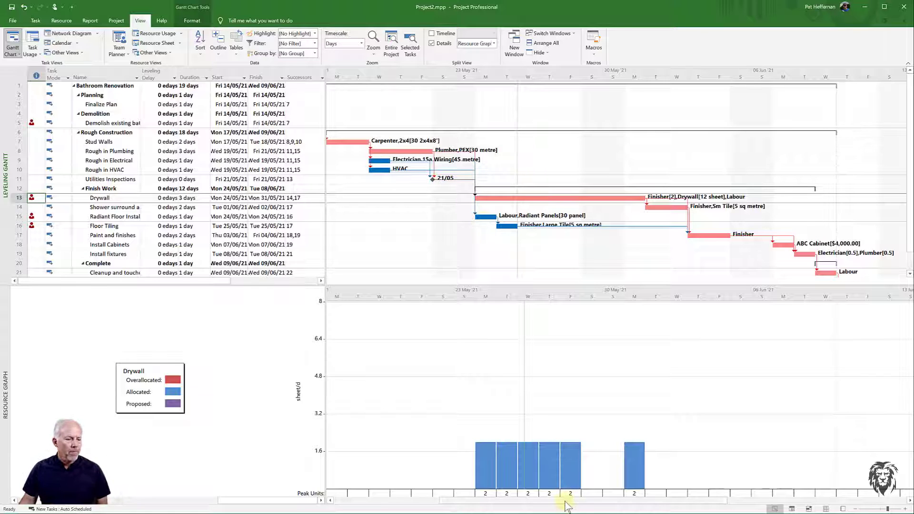
drag(565, 500, 527, 496)
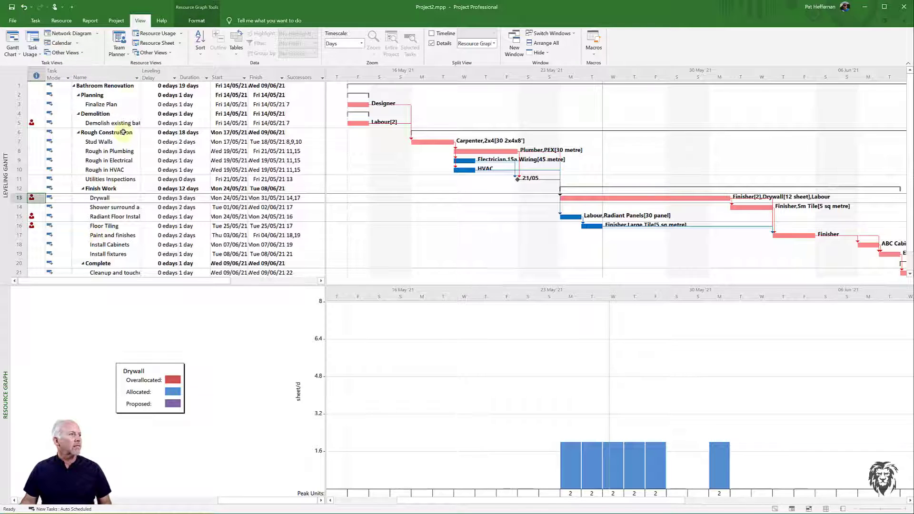
Filter the Leveling Gantt with the Using Resource filter to show only tasks that use Labour
click(36, 86)
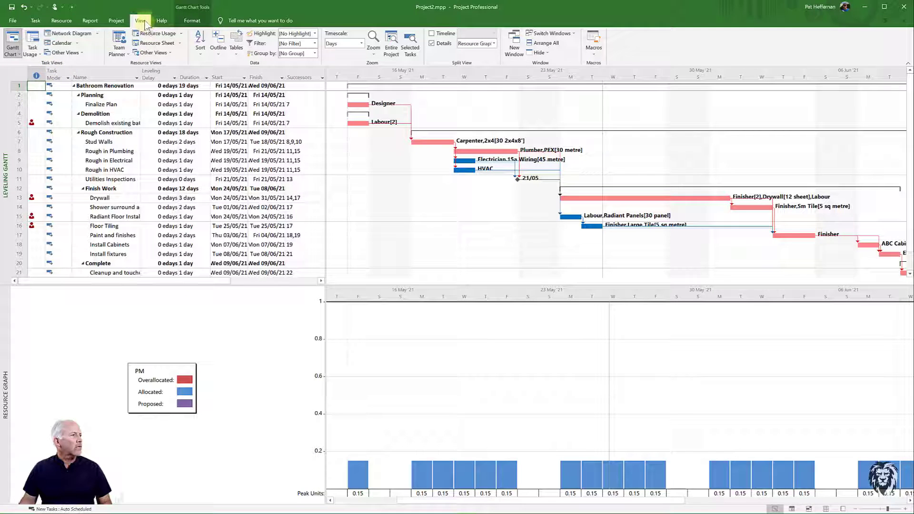
click(315, 44)
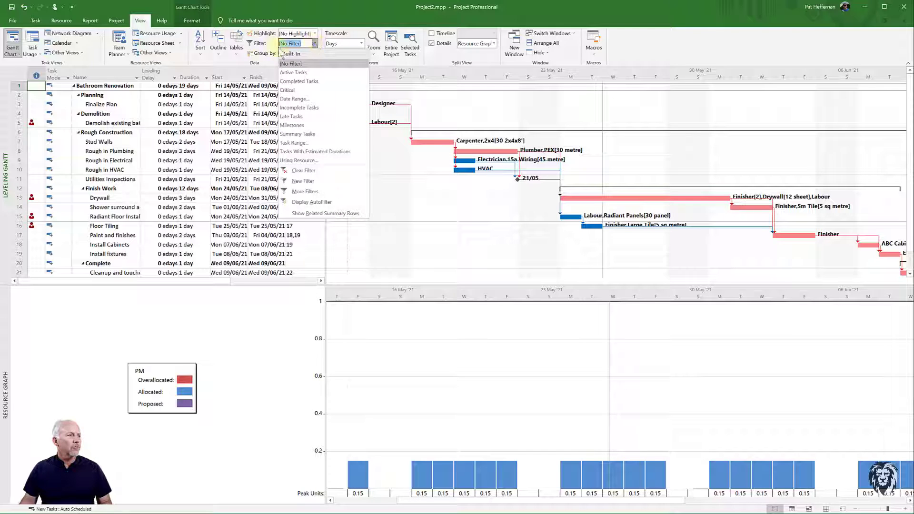
click(303, 161)
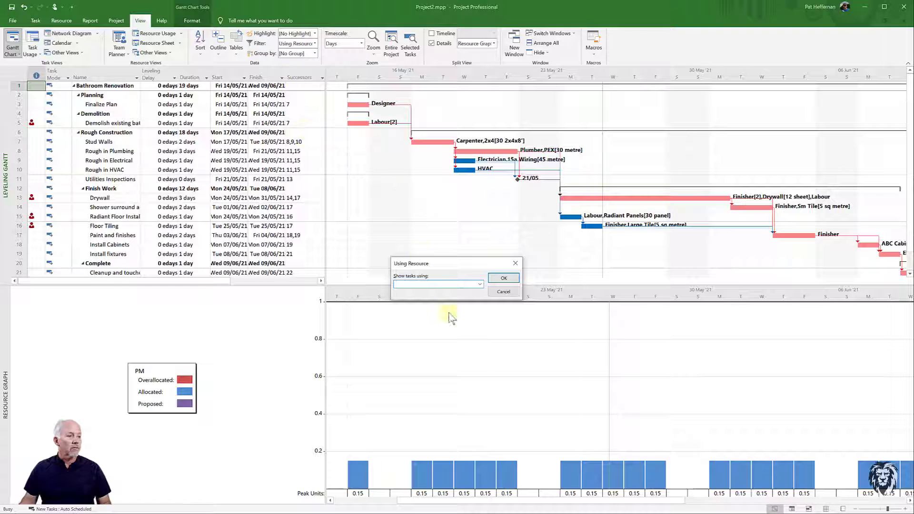
click(480, 284)
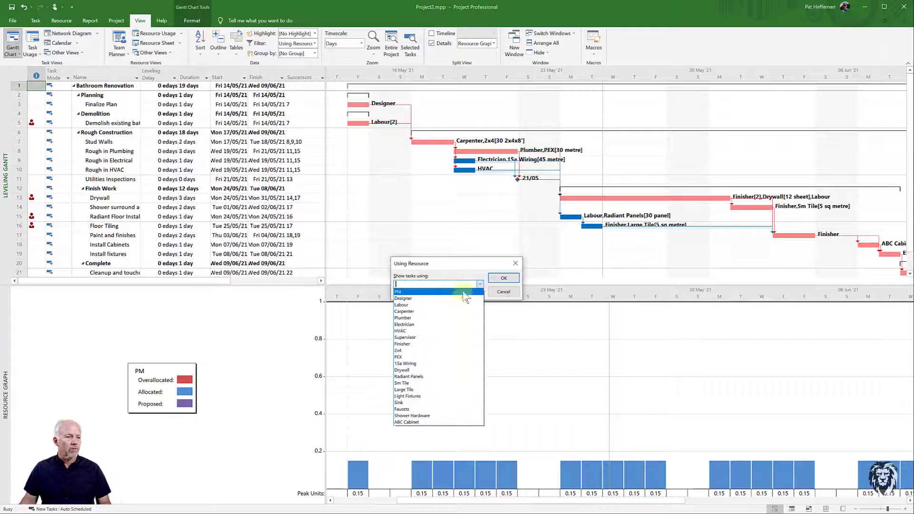
click(442, 306)
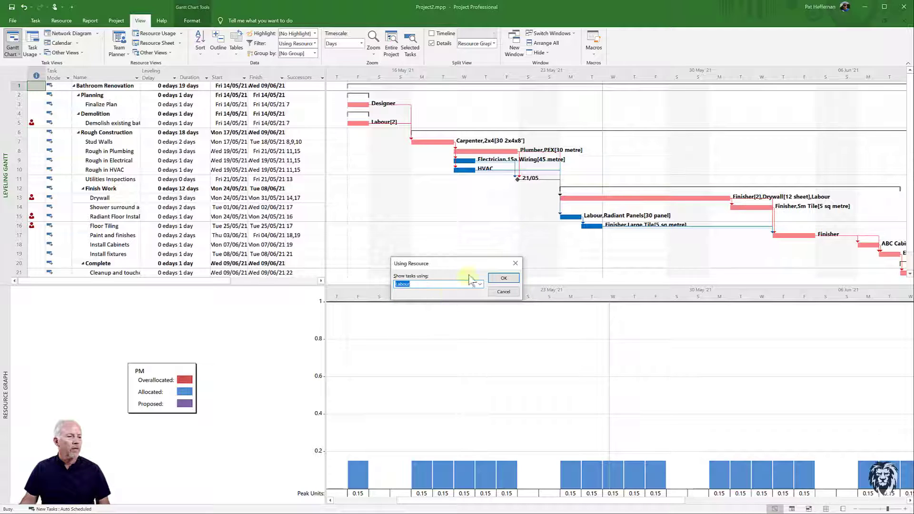
click(505, 279)
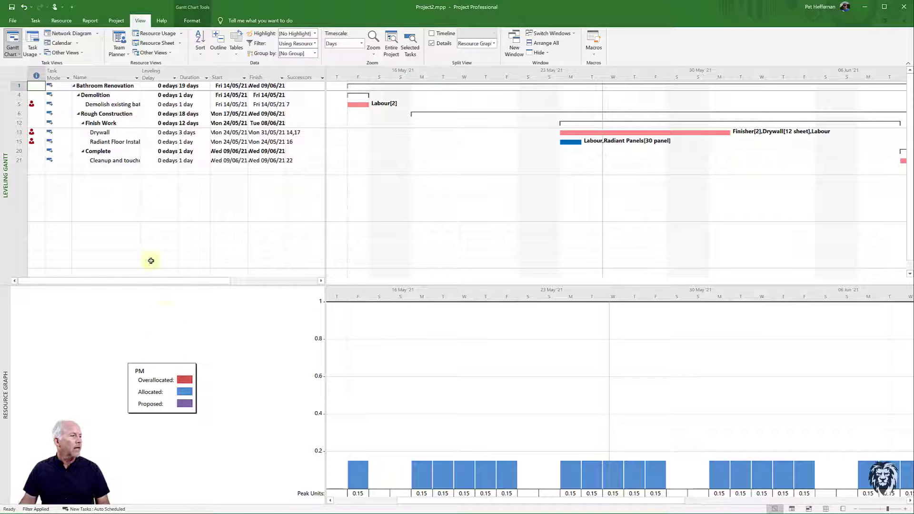
Select all the filtered tasks and examine the graphs of their assigned resources, including Labour, for overallocated days
click(19, 76)
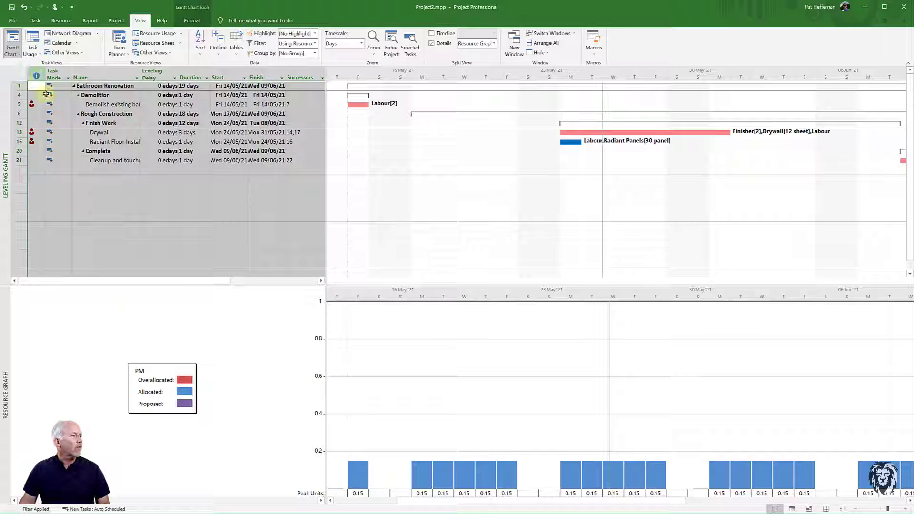
click(169, 332)
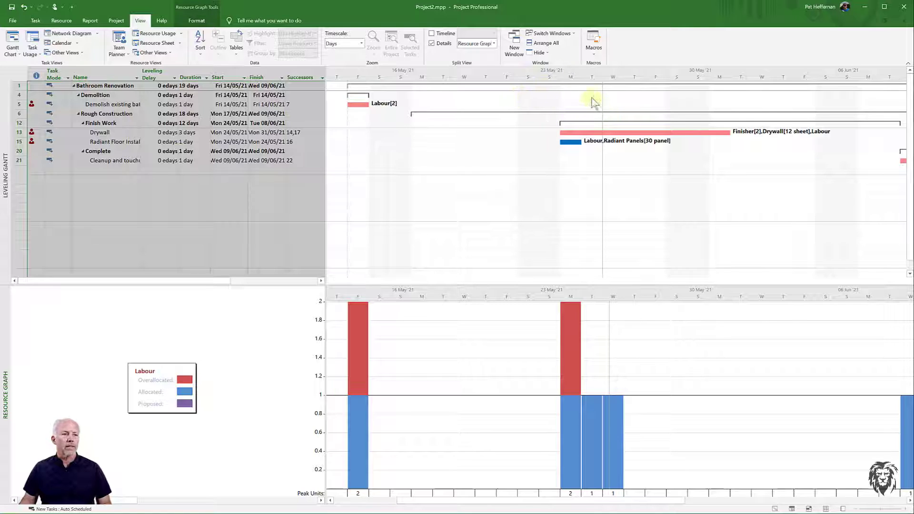
click(245, 241)
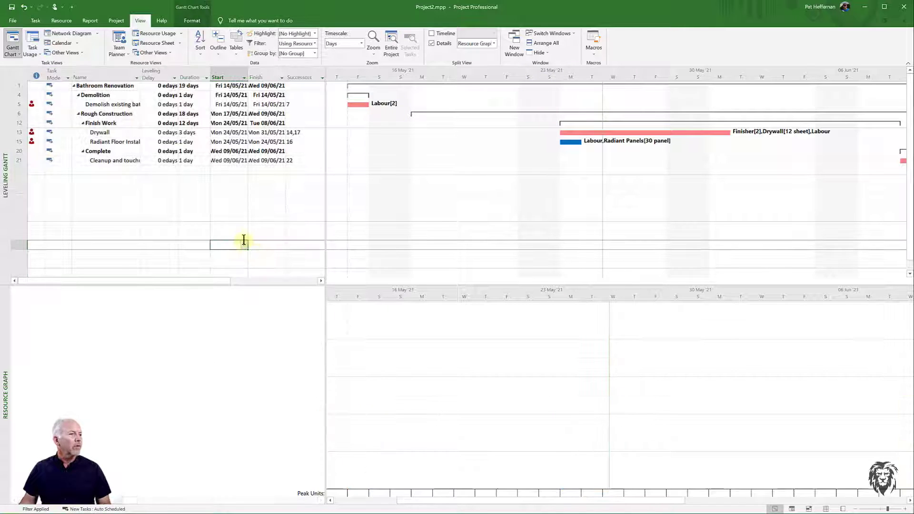
click(21, 76)
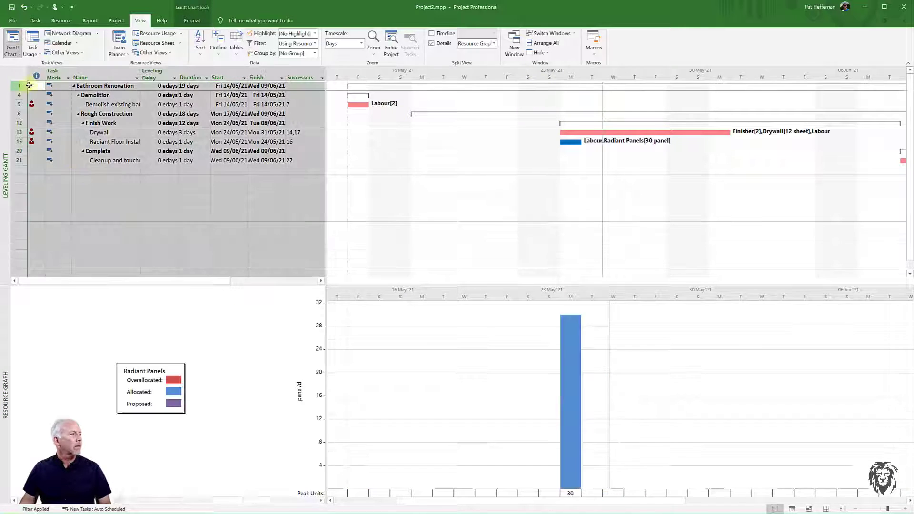
scroll(229, 368, down, 1)
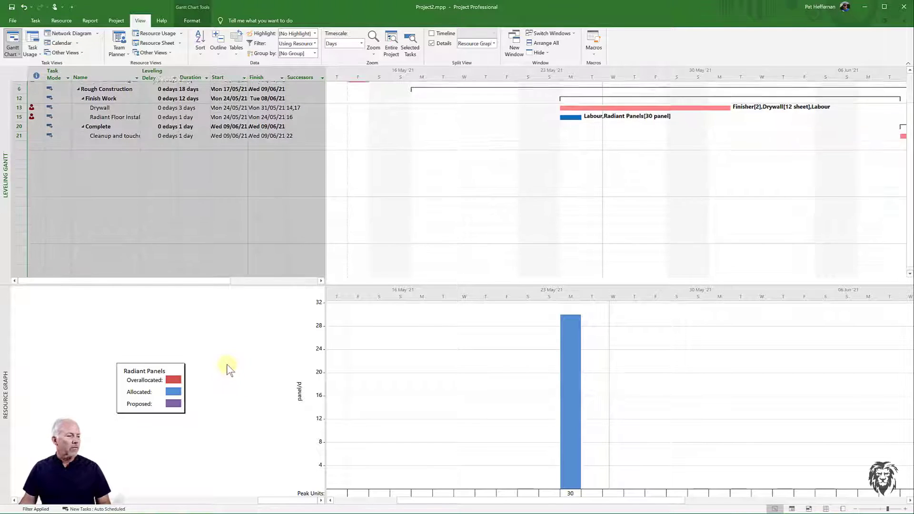
scroll(229, 369, up, 1)
click(229, 369)
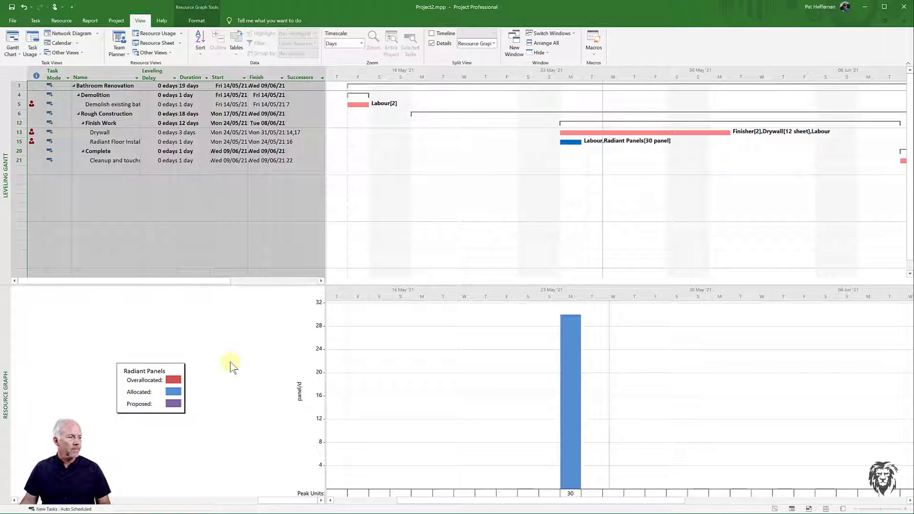
scroll(229, 369, up, 1)
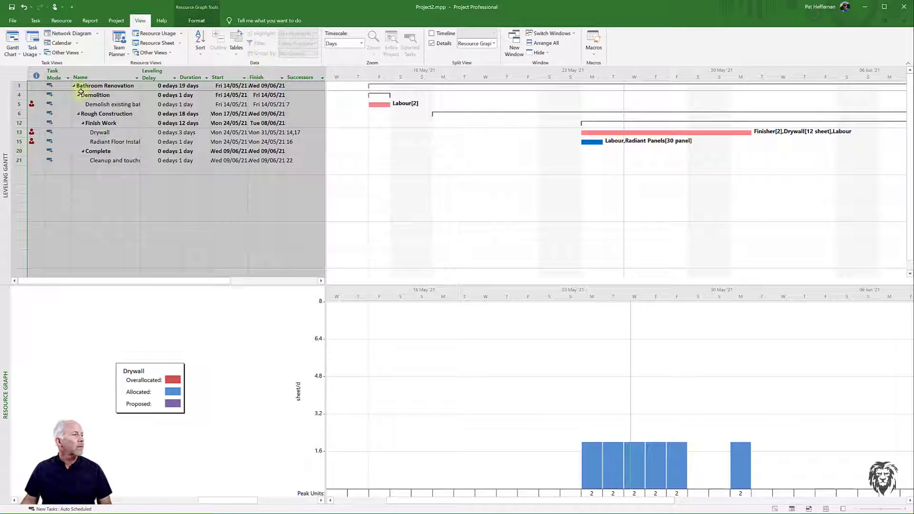
Clear the Using Resource filter from the Leveling Gantt so all project tasks are listed
click(21, 81)
click(21, 81)
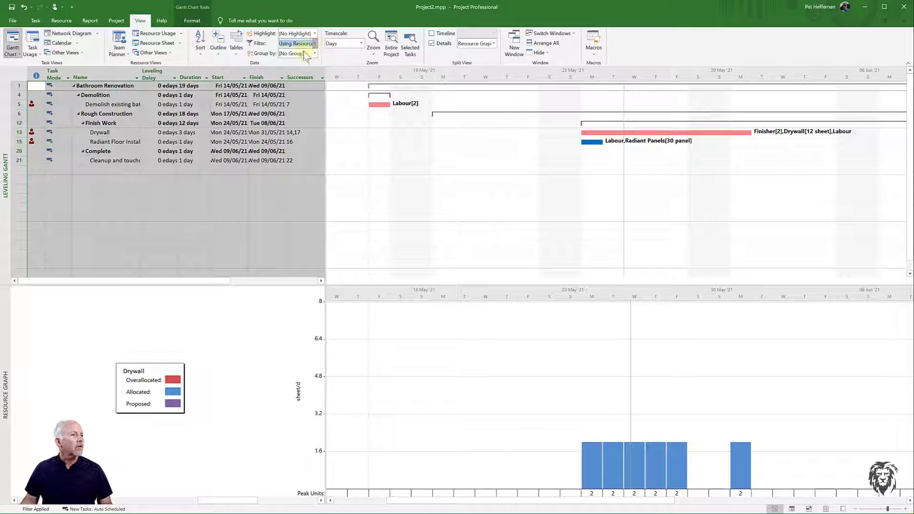
click(314, 44)
click(293, 68)
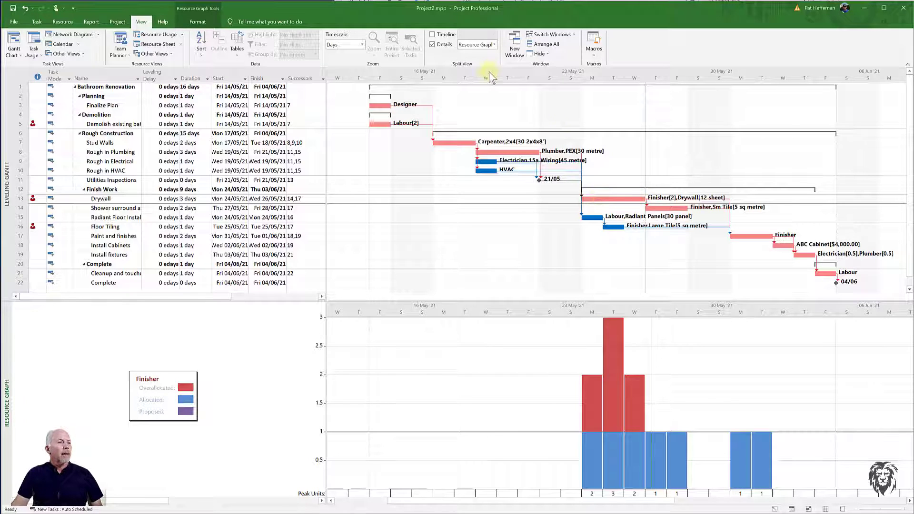
Replace the Resource Graph details with the Task Form and fit the entire project in the Gantt timescale
click(433, 45)
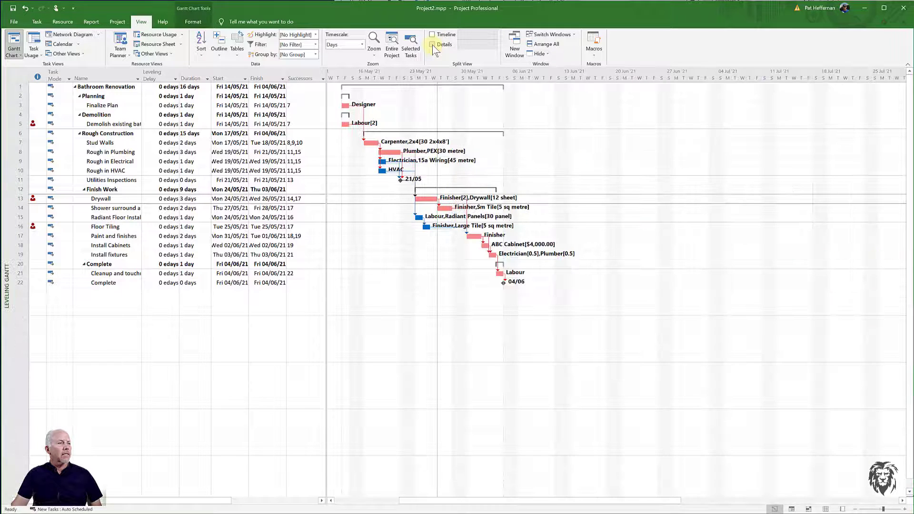
click(432, 45)
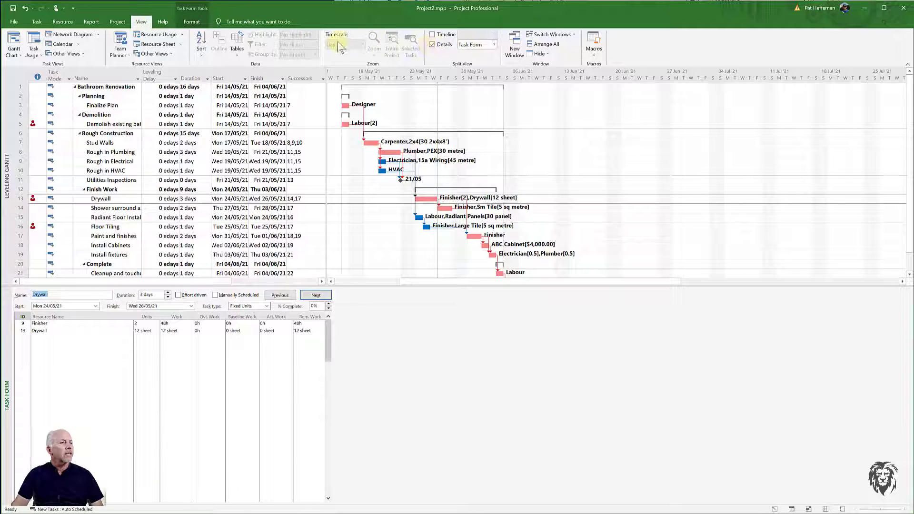
click(391, 44)
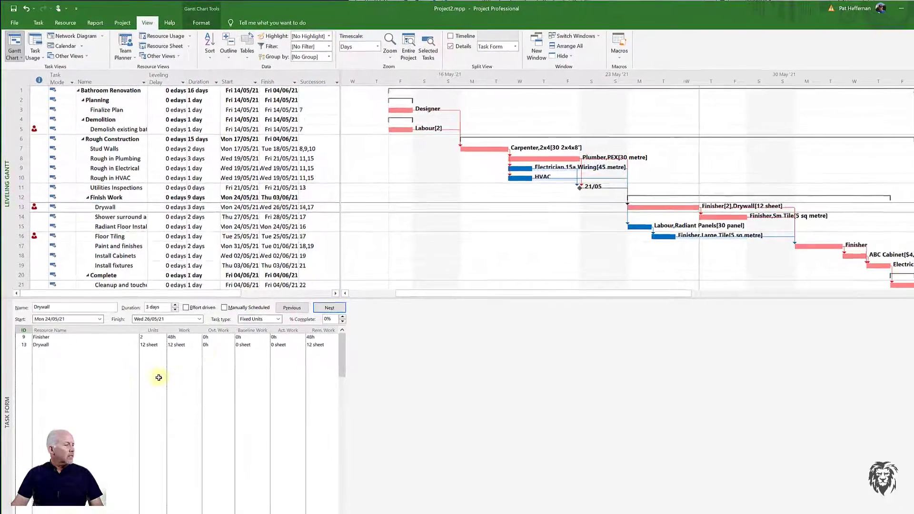
Add Labour as a resource on the Drywall task with 24h of work
click(158, 378)
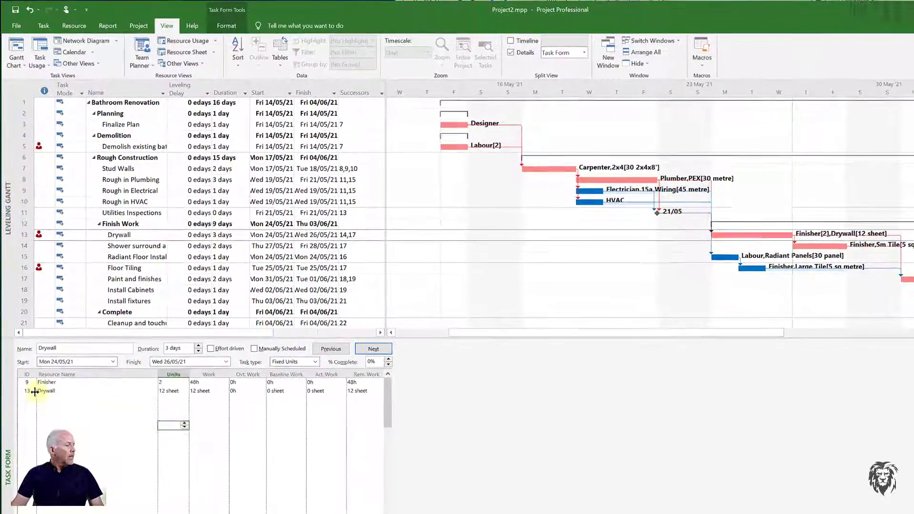
click(51, 384)
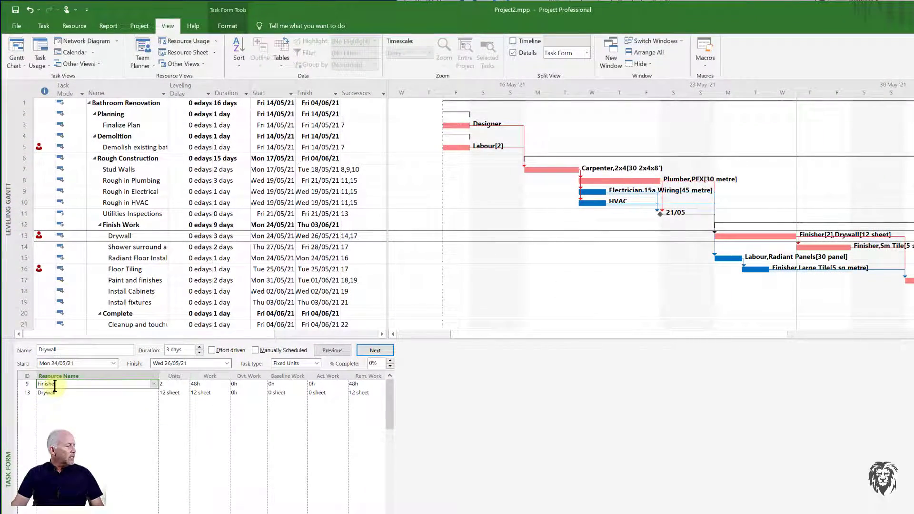
click(57, 402)
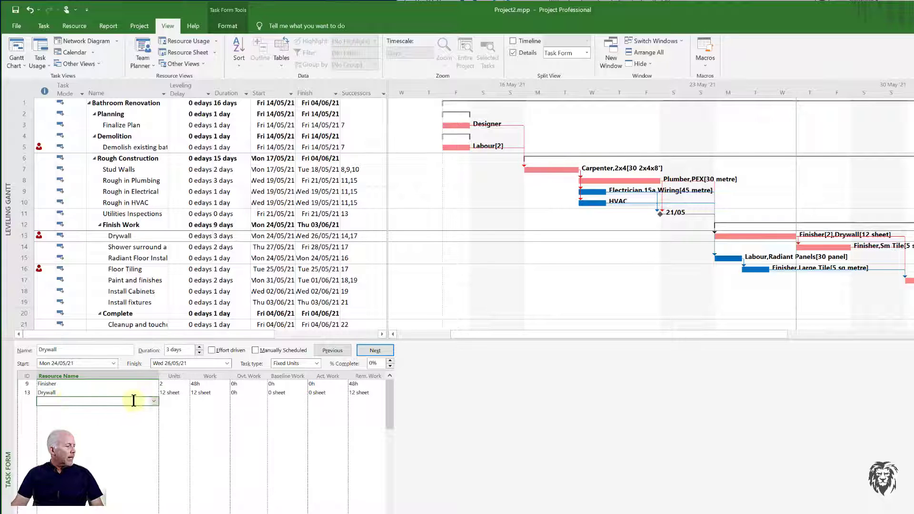
click(154, 401)
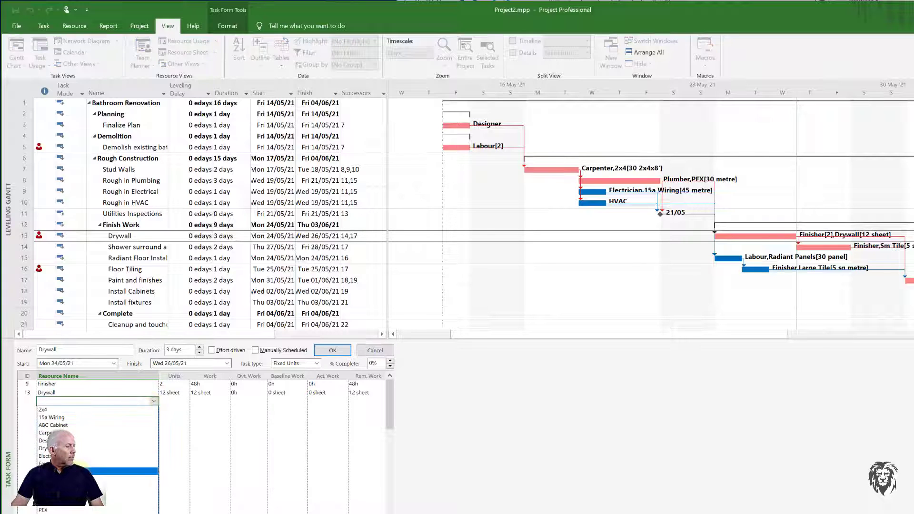
click(128, 486)
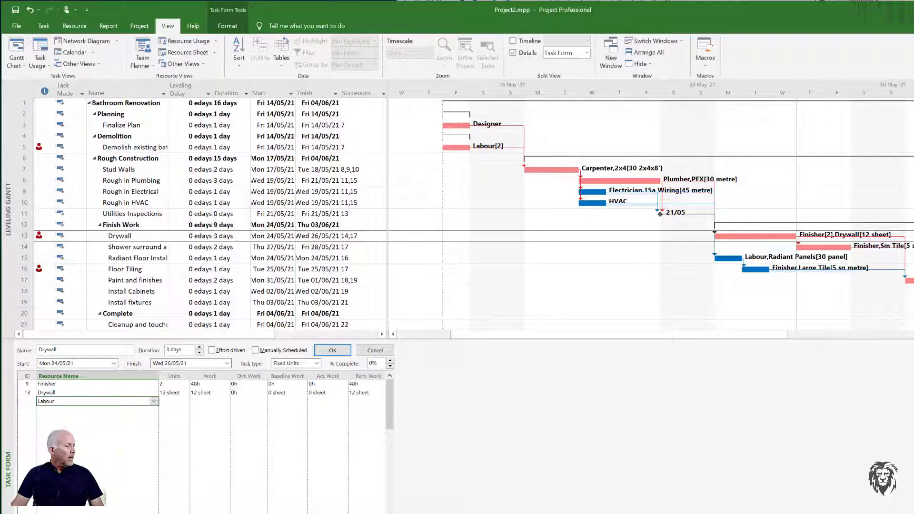
click(196, 401)
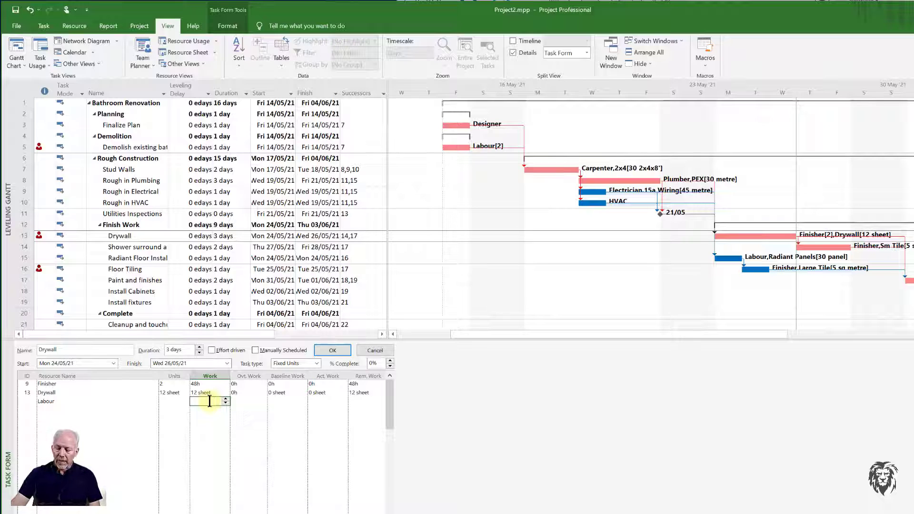
text(24)
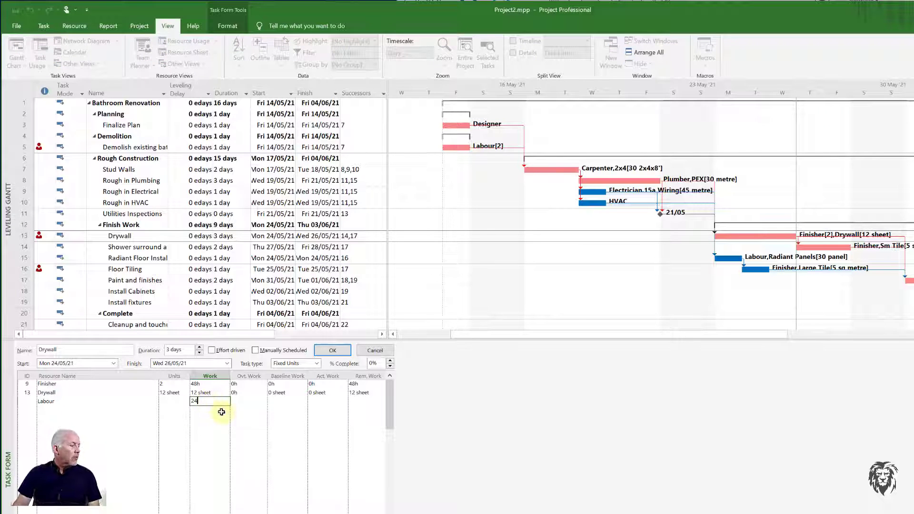
key(Return)
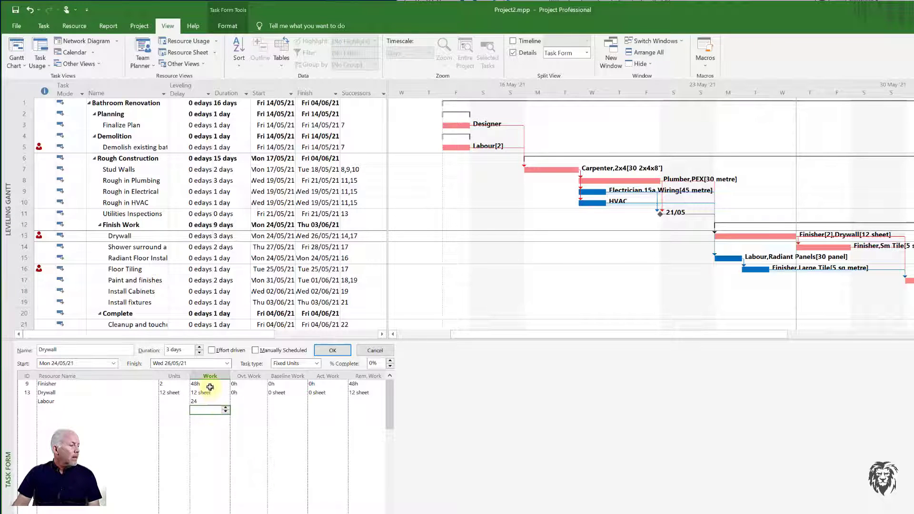
click(205, 401)
click(205, 401)
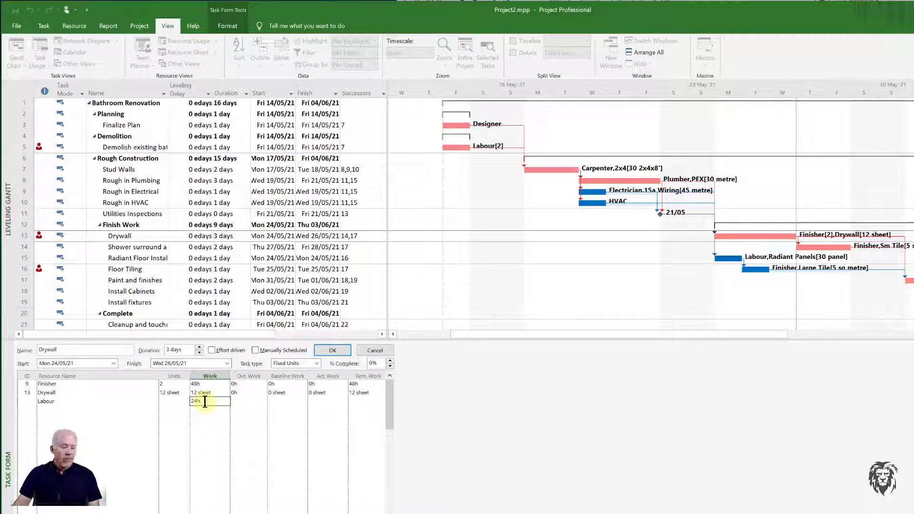
key(Return)
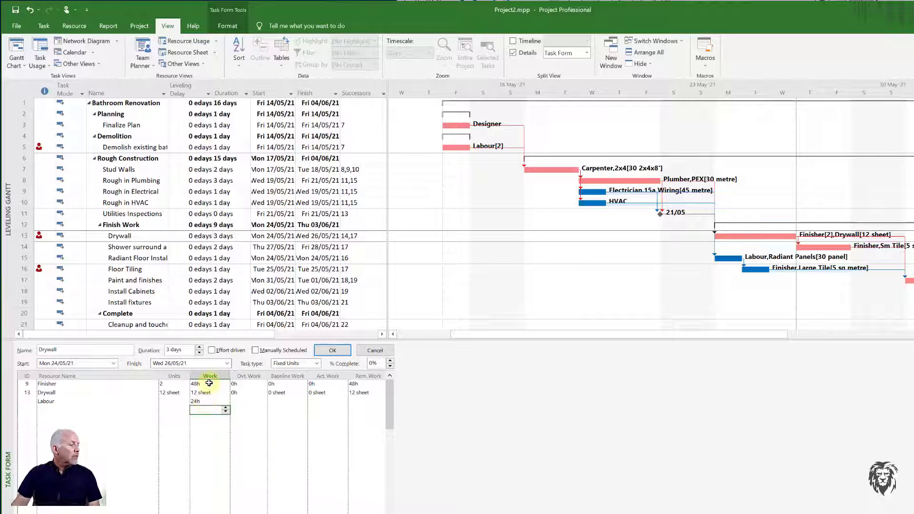
Reduce the Finisher assignment on the Drywall task to 1 unit and 24h of work
click(209, 384)
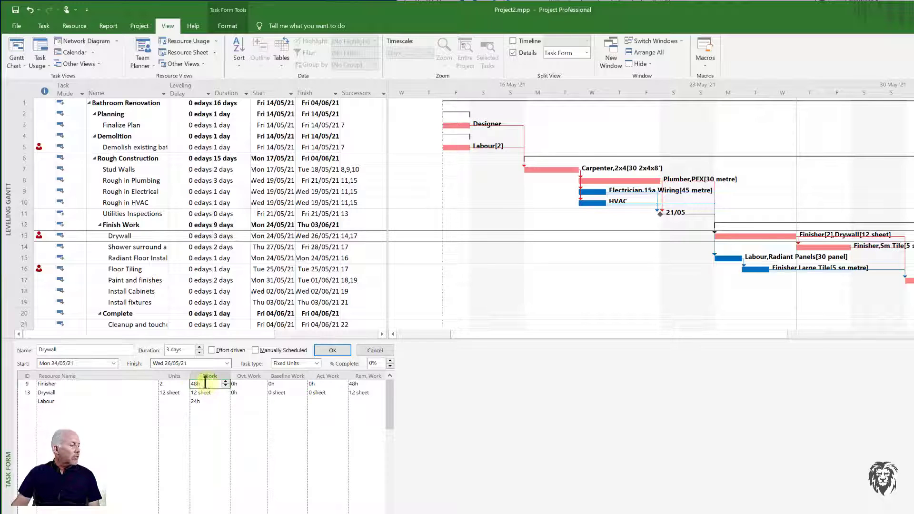
click(184, 383)
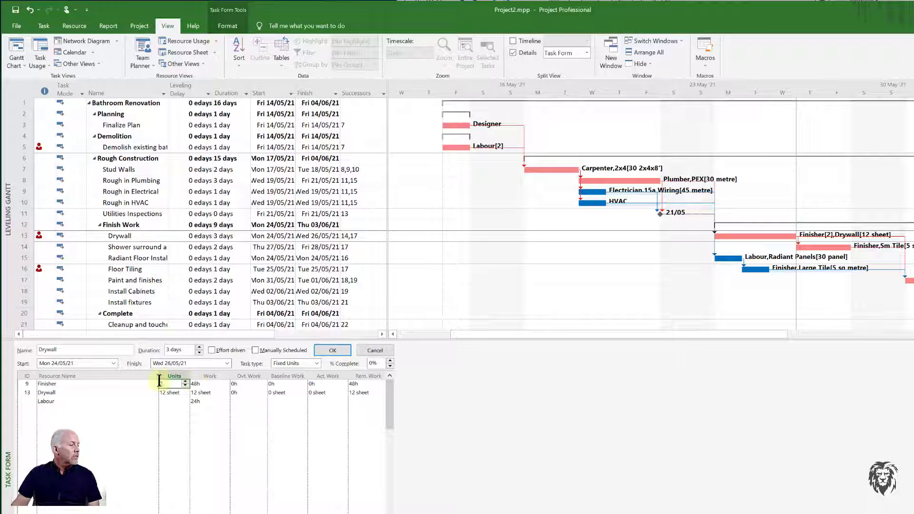
click(185, 386)
click(204, 383)
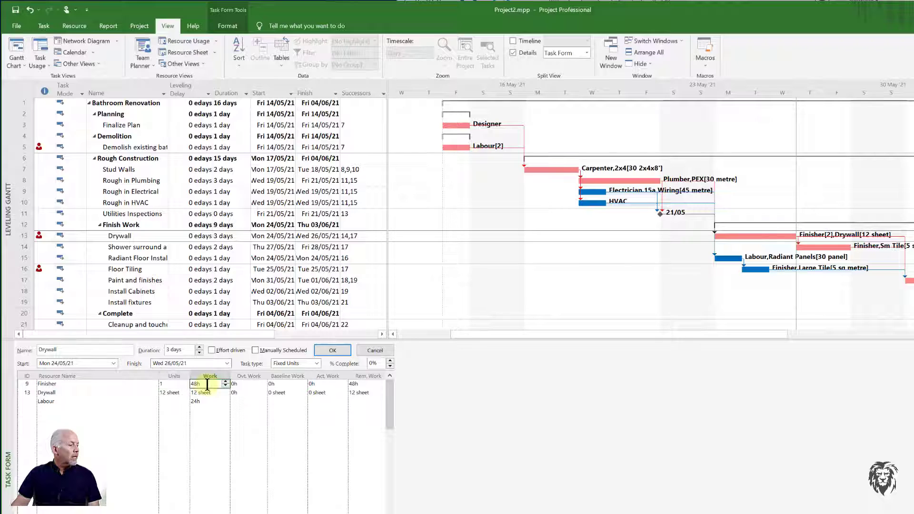
text(24)
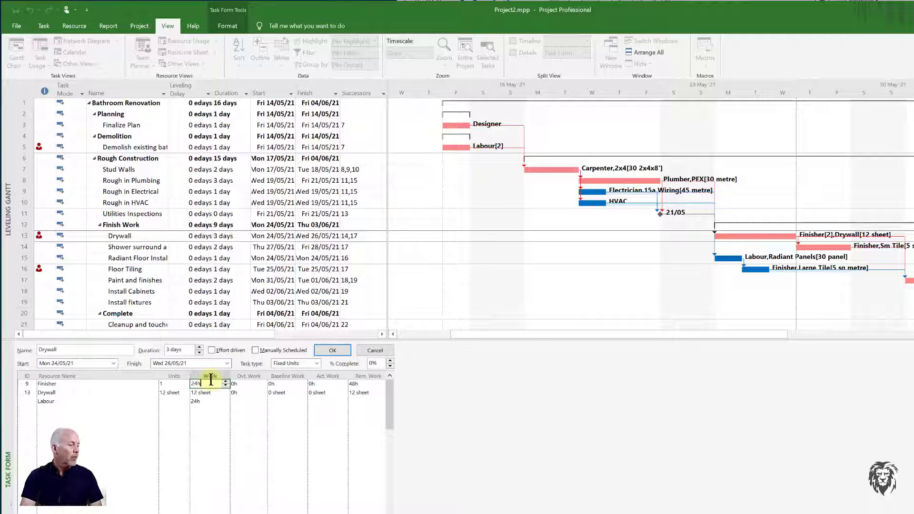
key(Return)
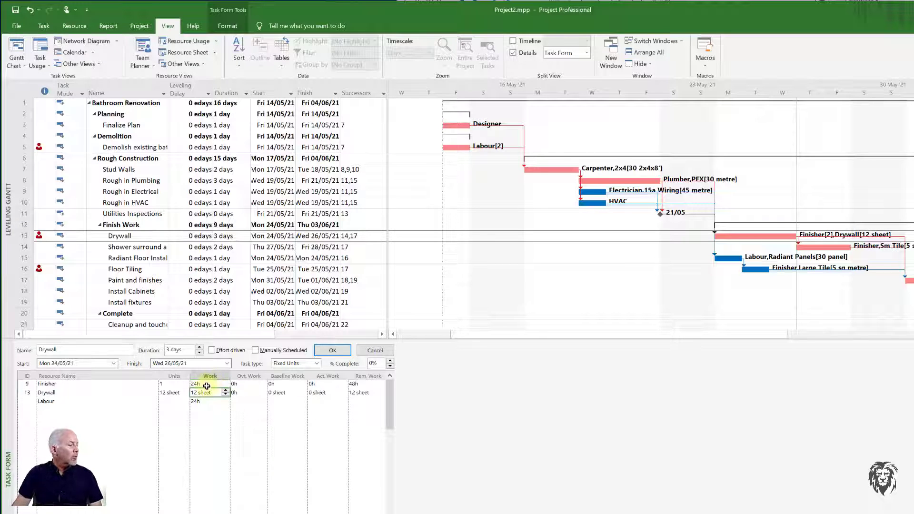
Set Labour's units on the Drywall task to 1 and apply the assignment changes
click(175, 401)
text(1)
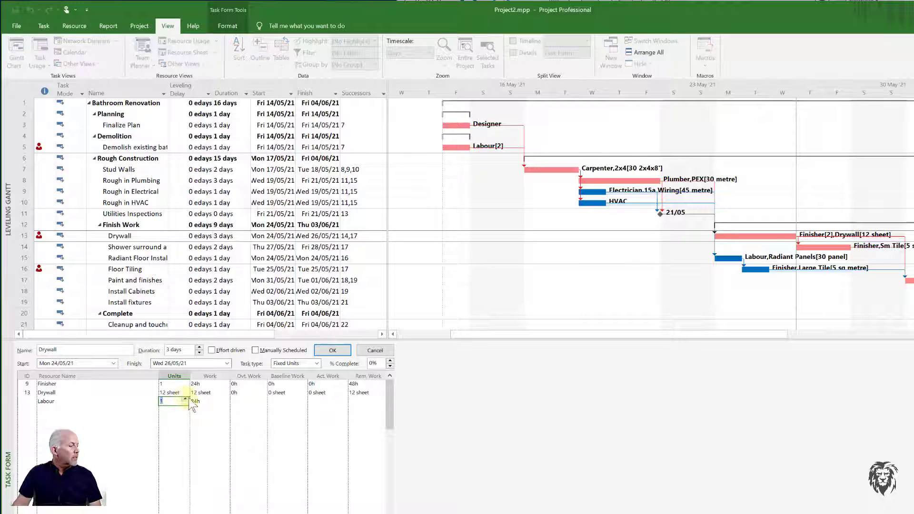
click(205, 401)
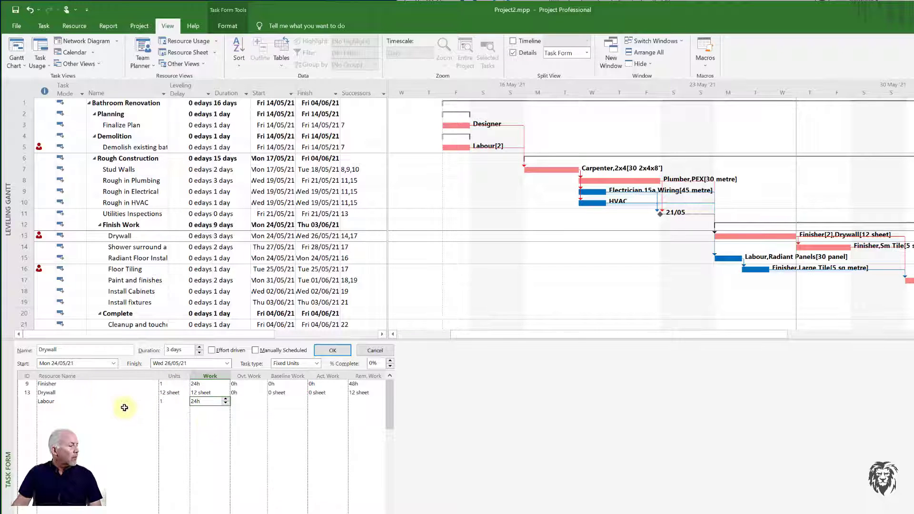
click(333, 351)
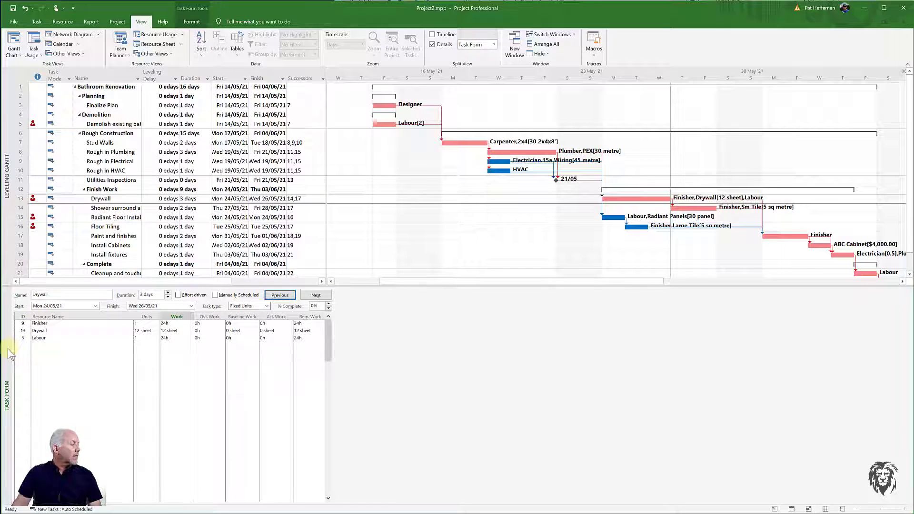
Replace the Task Form details with the Resource Graph and enlarge the Gantt pane down to the last task
right_click(12, 352)
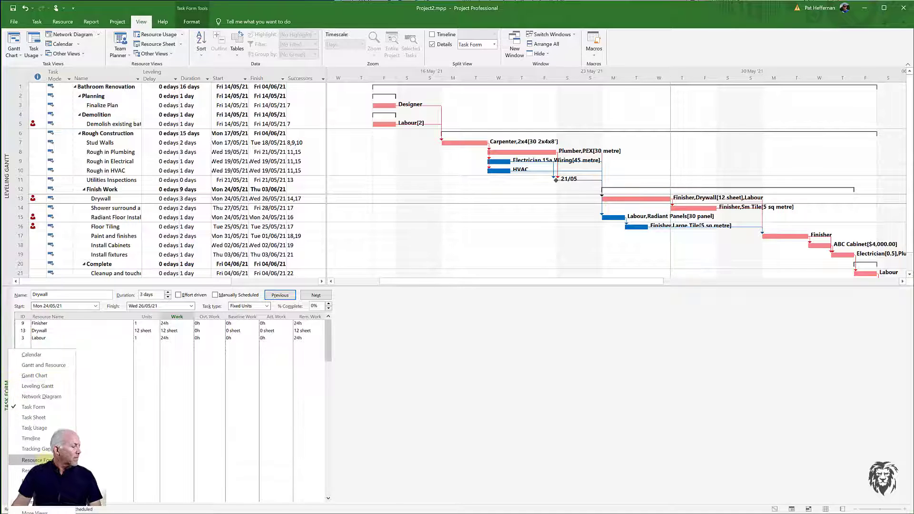
click(28, 471)
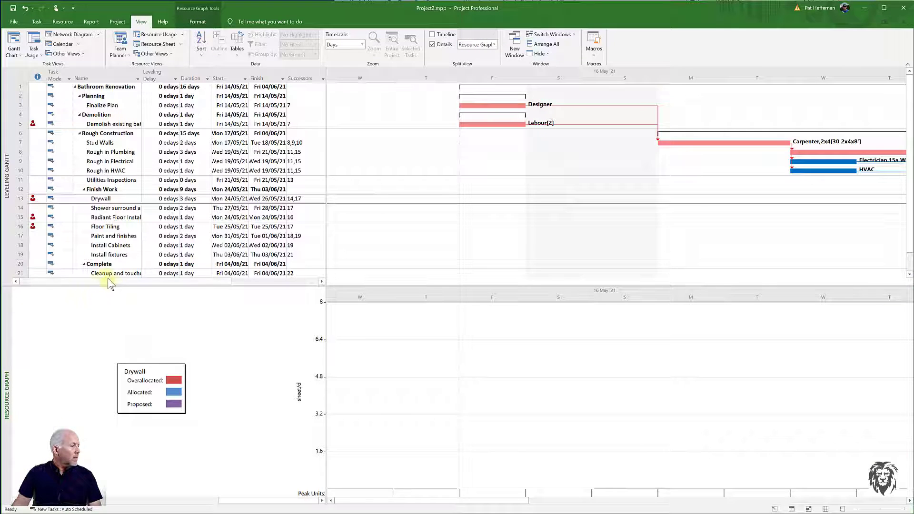
drag(108, 286, 109, 299)
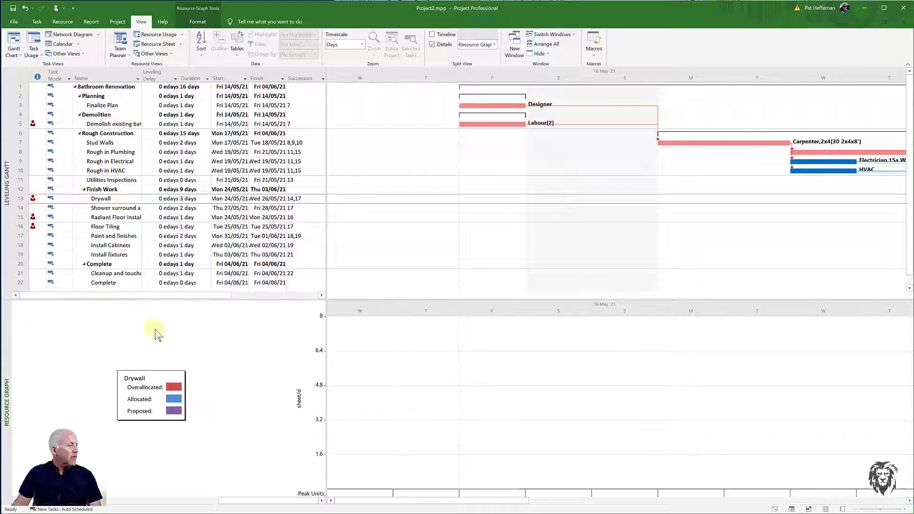
Set the Gantt timescale size to 100% and switch the Resource Graph to the Finisher
click(423, 130)
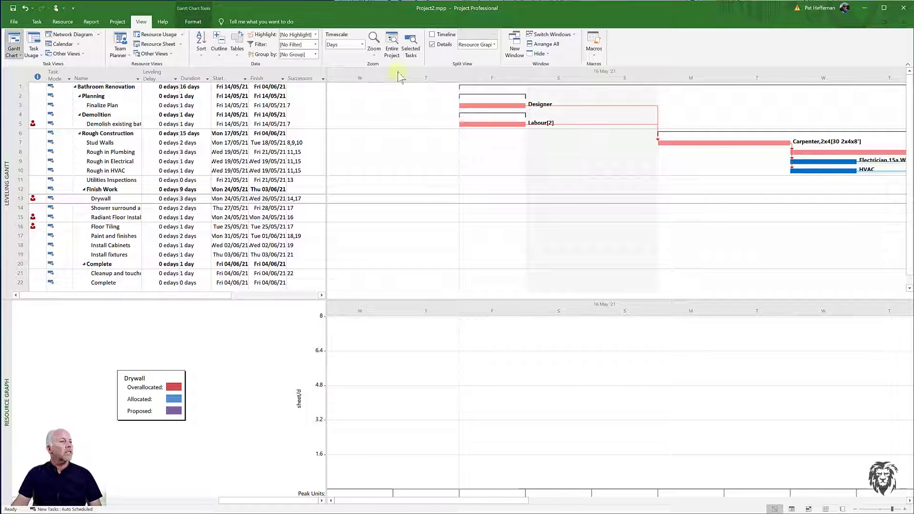
double_click(492, 78)
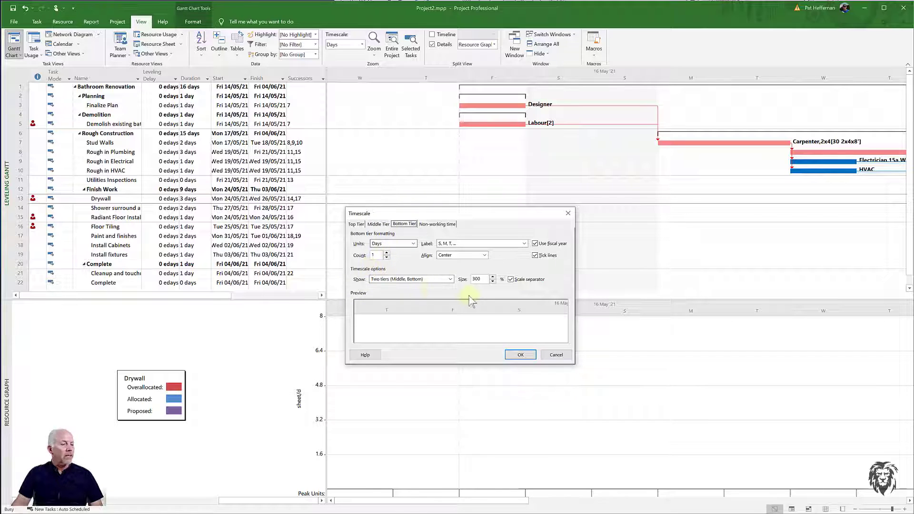
drag(482, 279, 457, 275)
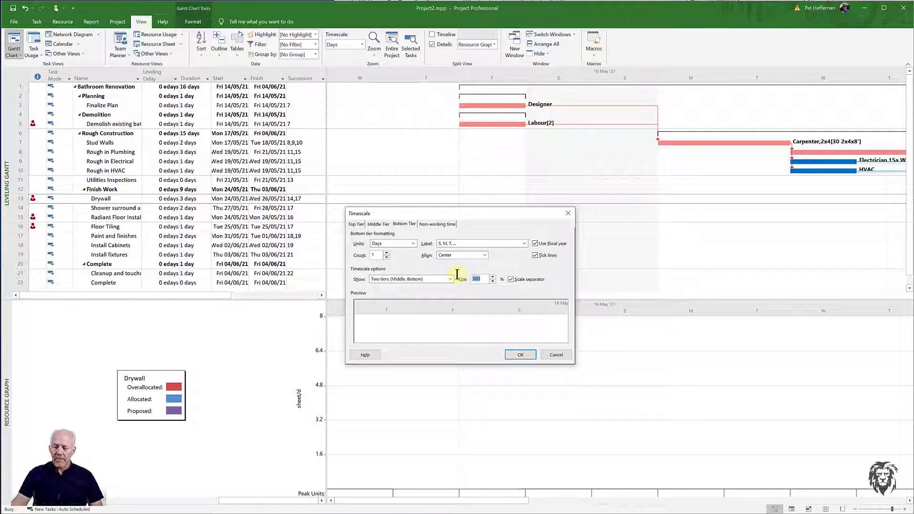
text(100)
key(Return)
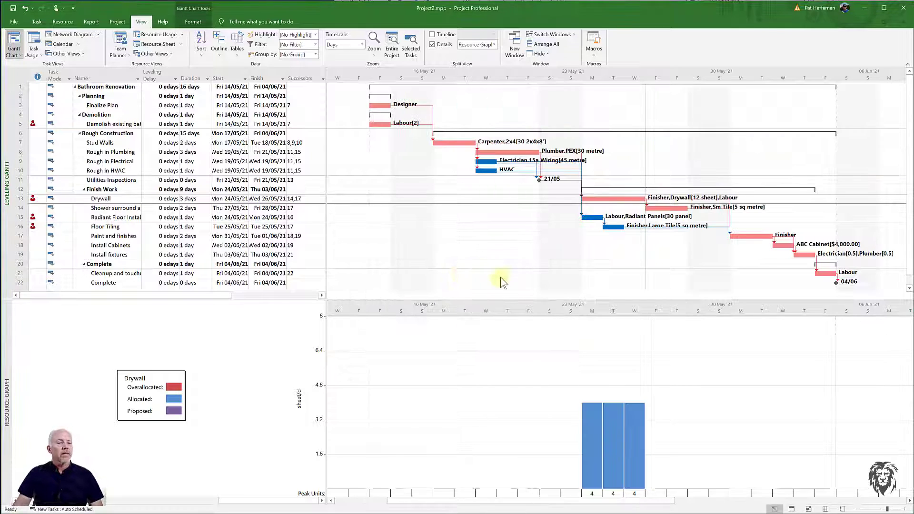
click(138, 363)
scroll(140, 364, up, 2)
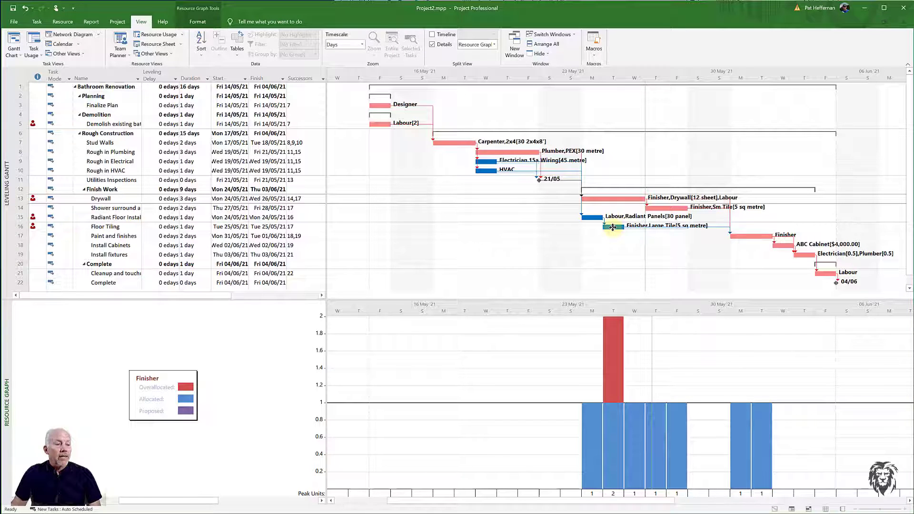
Try moving the Floor Tiling bar to start Mon 31 May '21 while keeping its link to Radiant Floor Install, and undo the move
drag(612, 227, 738, 229)
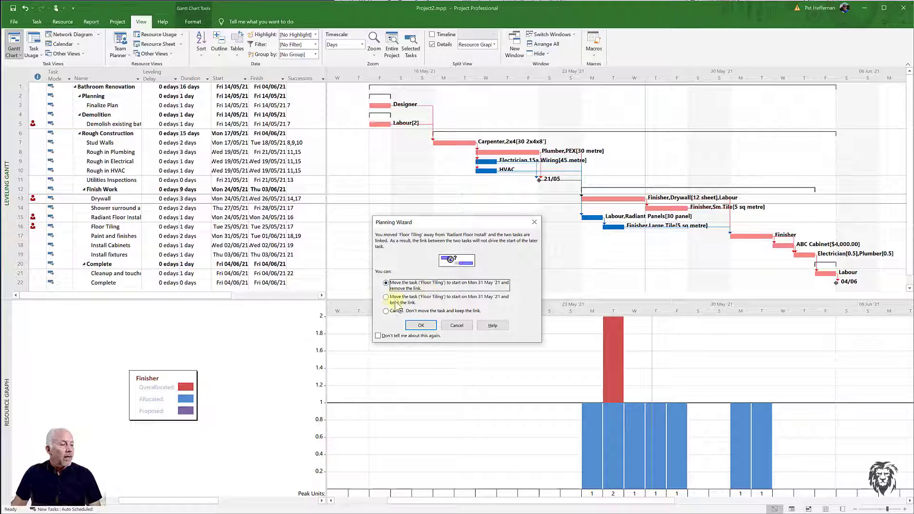
click(397, 301)
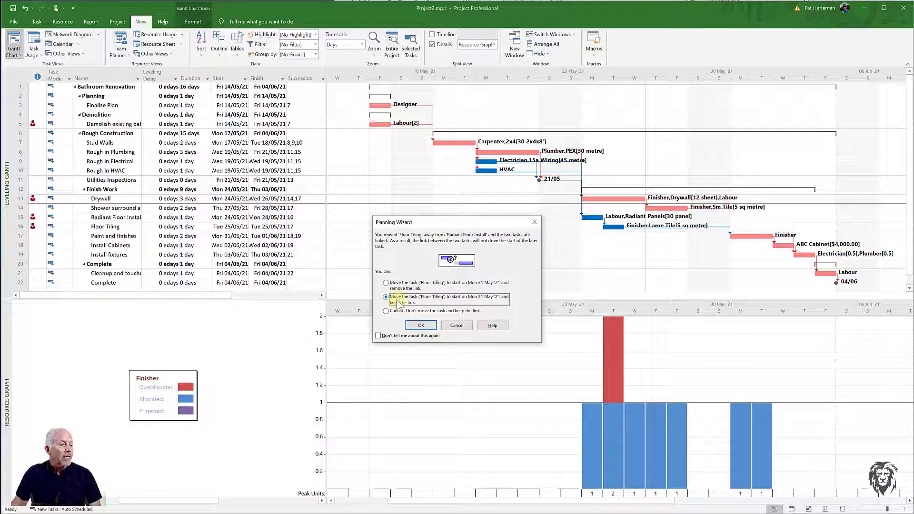
click(419, 324)
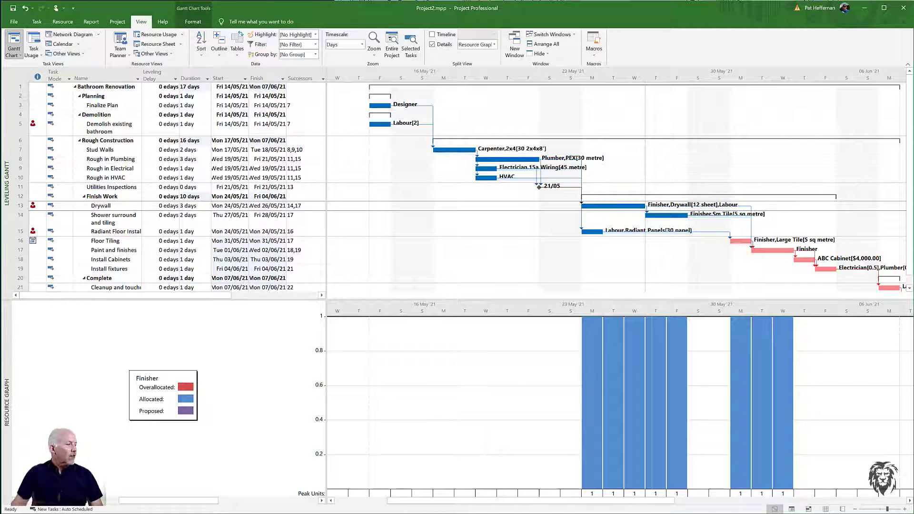
mouse_move(33, 241)
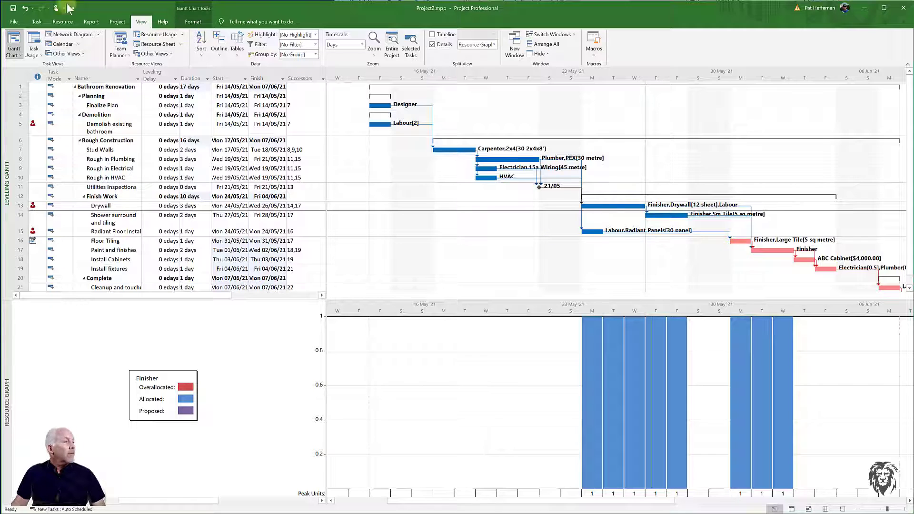
click(23, 8)
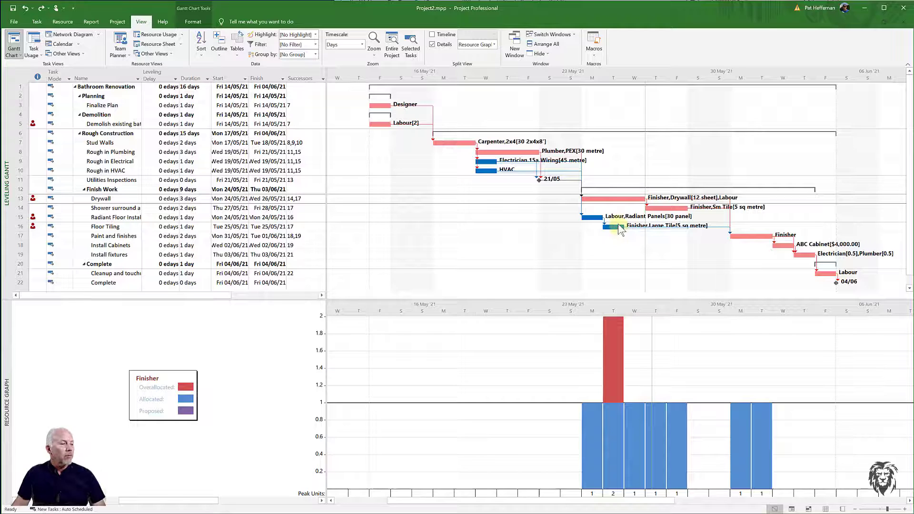
Set the leveling delay of the Floor Tiling task to 4 edays
click(115, 227)
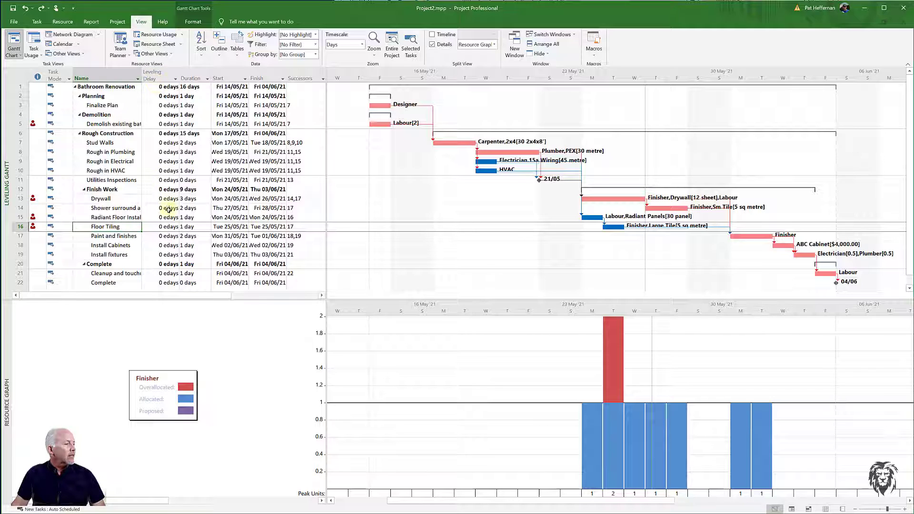
click(169, 227)
click(176, 225)
click(175, 224)
click(175, 225)
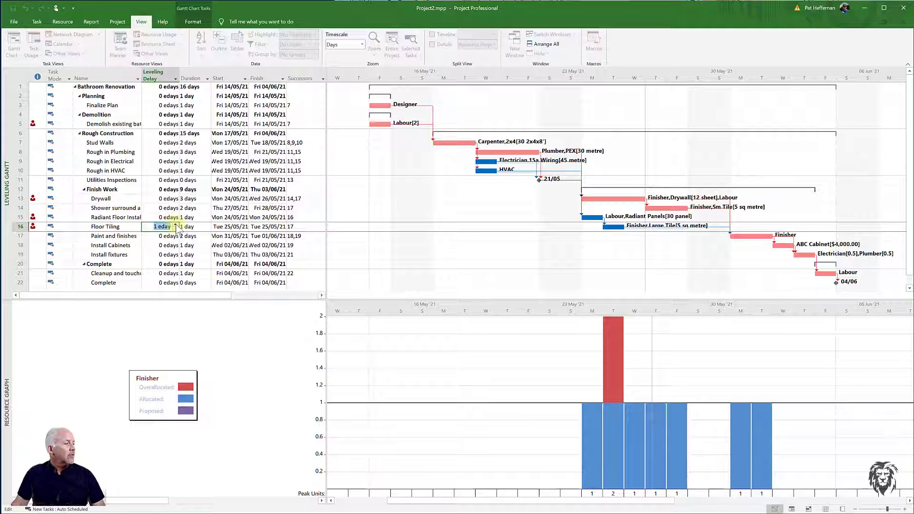
click(176, 224)
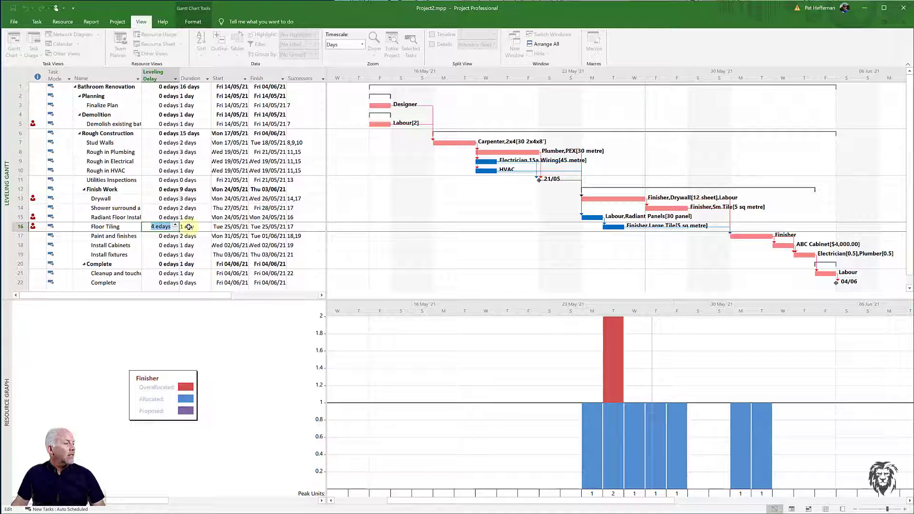
click(189, 227)
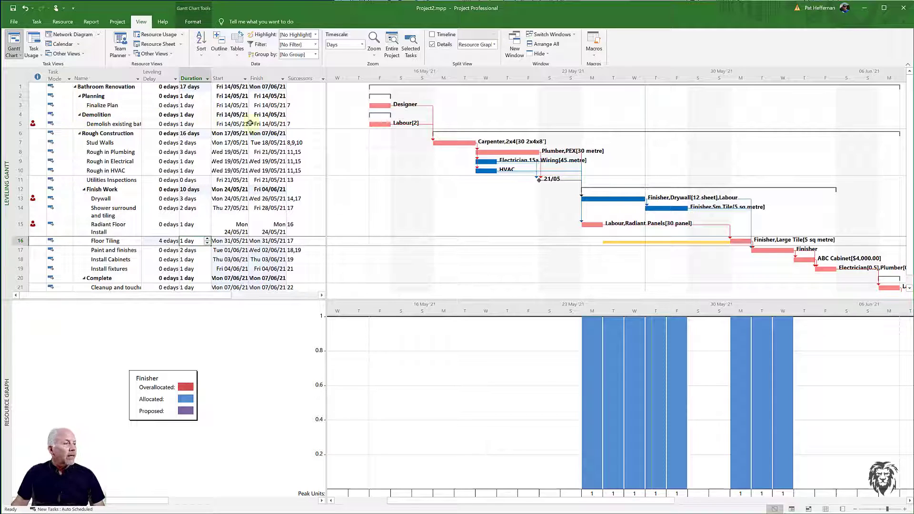
Examine Labour's overallocations in the Resource Graph against the Demolish existing bathroom, Drywall and Radiant Floor Install tasks
click(100, 124)
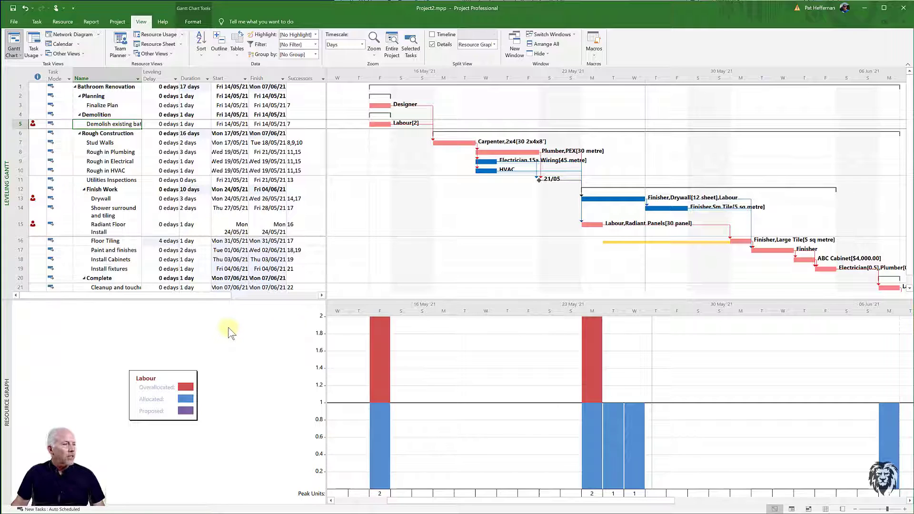
click(101, 198)
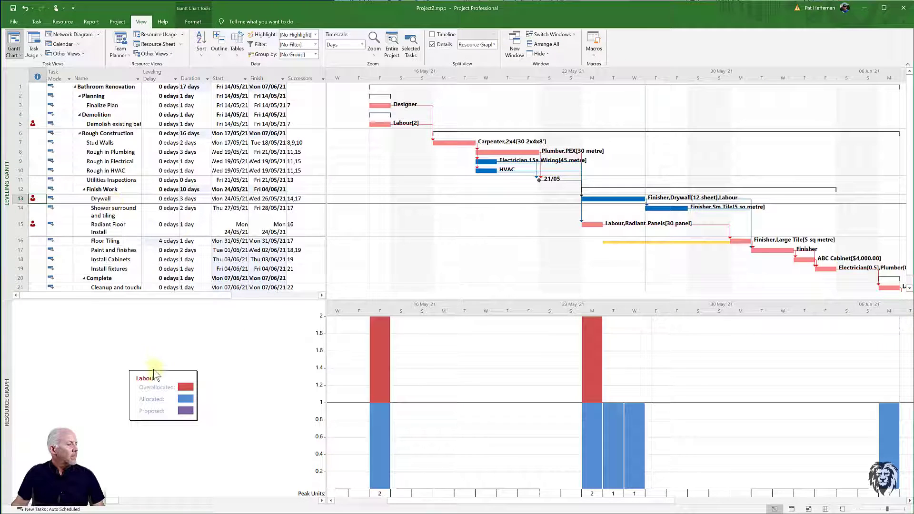
click(180, 350)
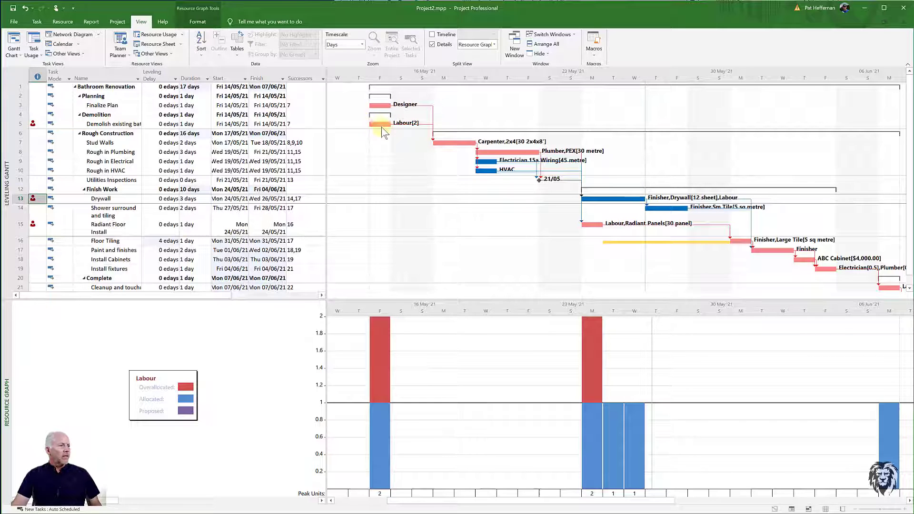
click(593, 225)
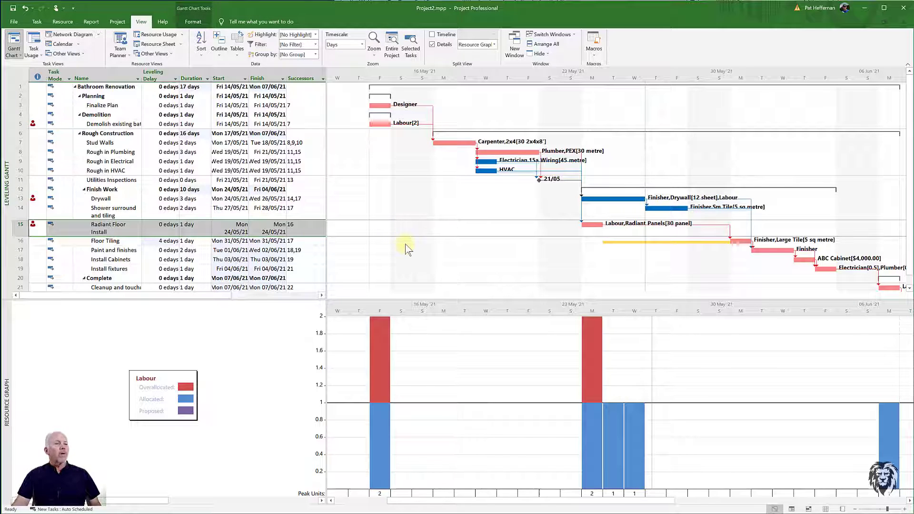
Reduce the Labour assignment on the Demolish existing bathroom task to 1 unit
click(381, 123)
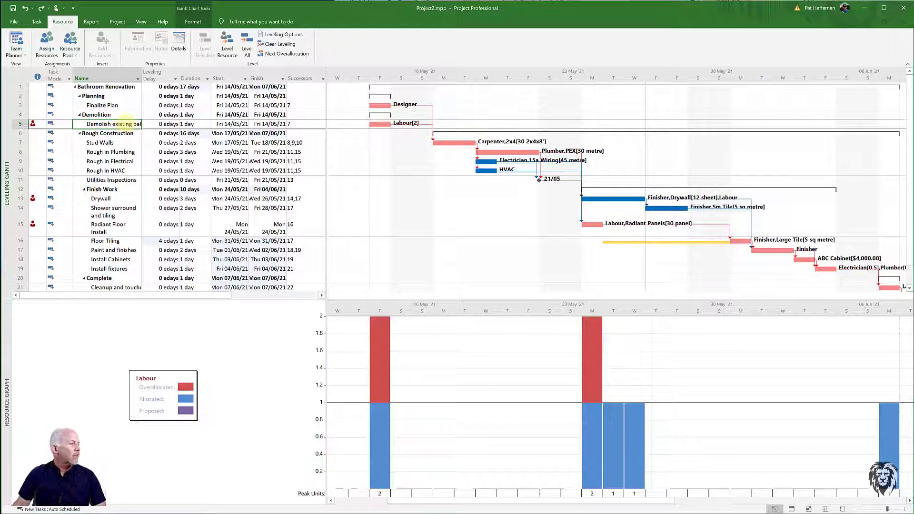
click(46, 44)
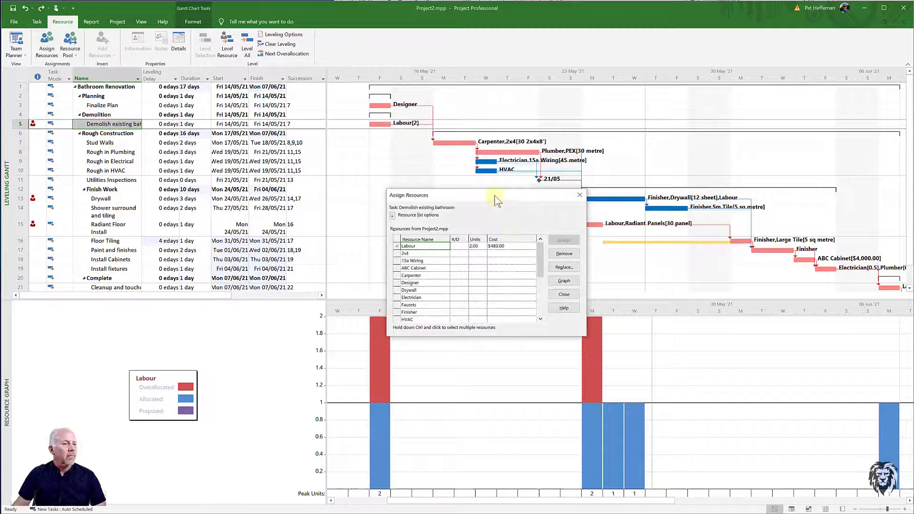
drag(496, 200, 586, 96)
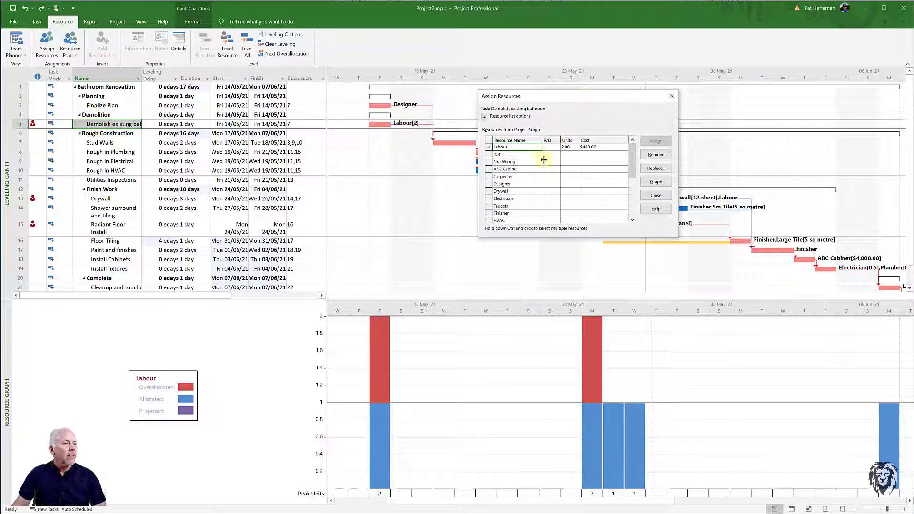
click(564, 148)
click(575, 149)
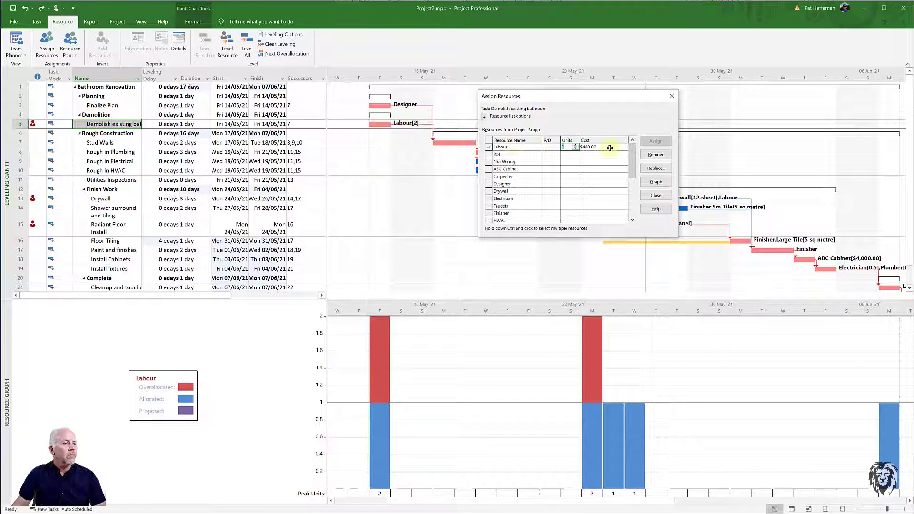
click(586, 154)
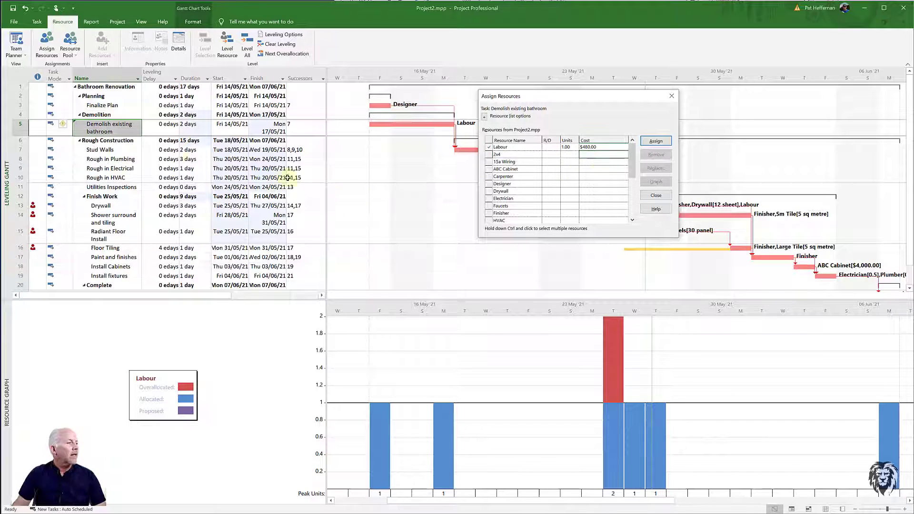
Choose to change the demolition task's duration but keep the amount of work the same, and close Assign Resources
click(66, 124)
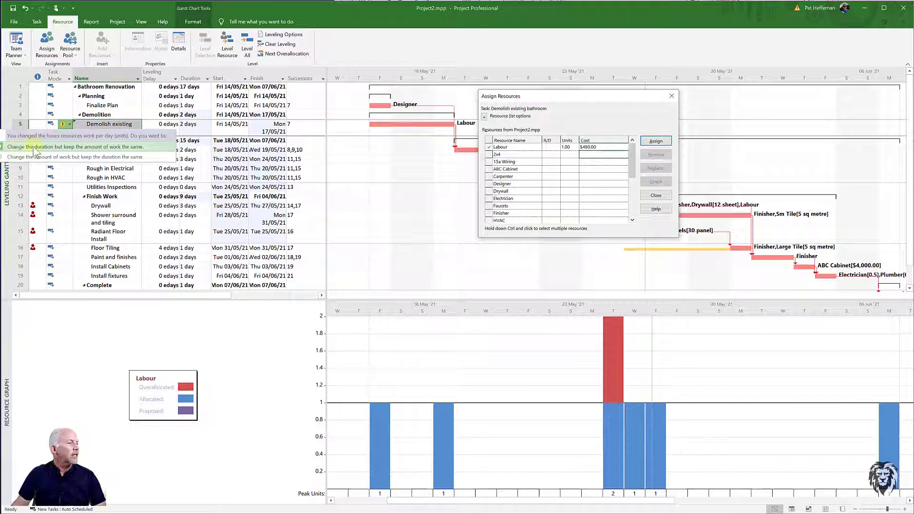
click(108, 147)
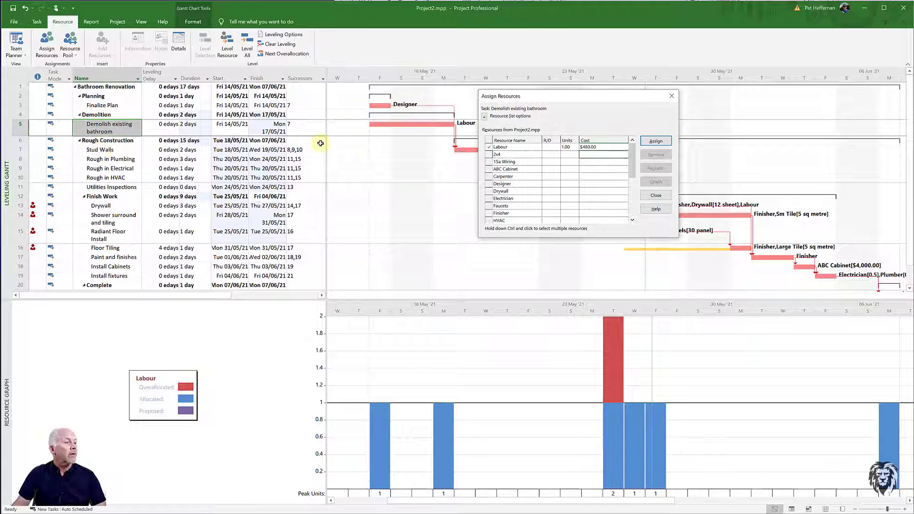
drag(534, 99, 600, 113)
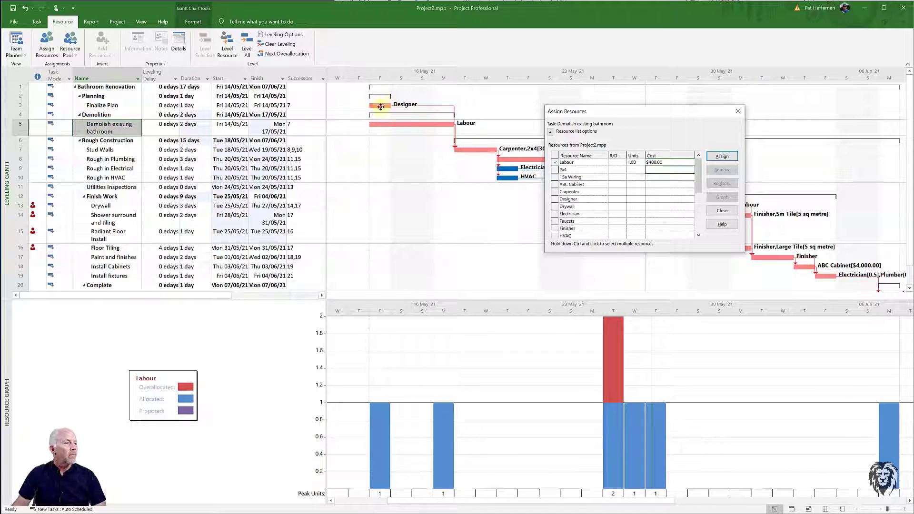
click(738, 111)
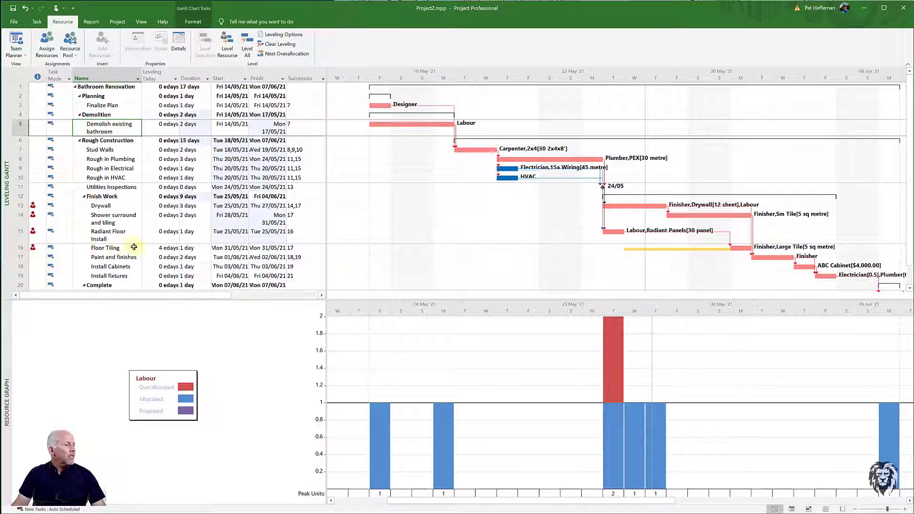
Examine the overallocated tasks from Drywall to Floor Tiling and their Labour load in the Resource Graph
click(167, 249)
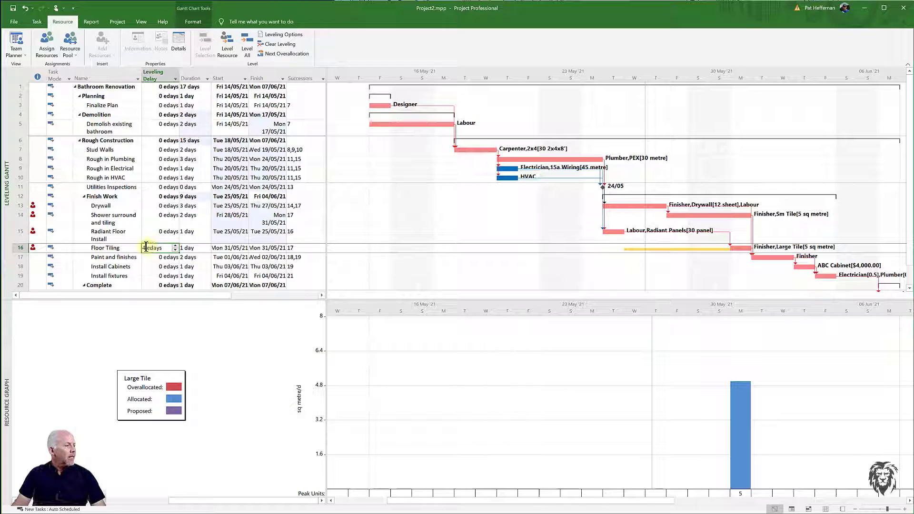
click(149, 233)
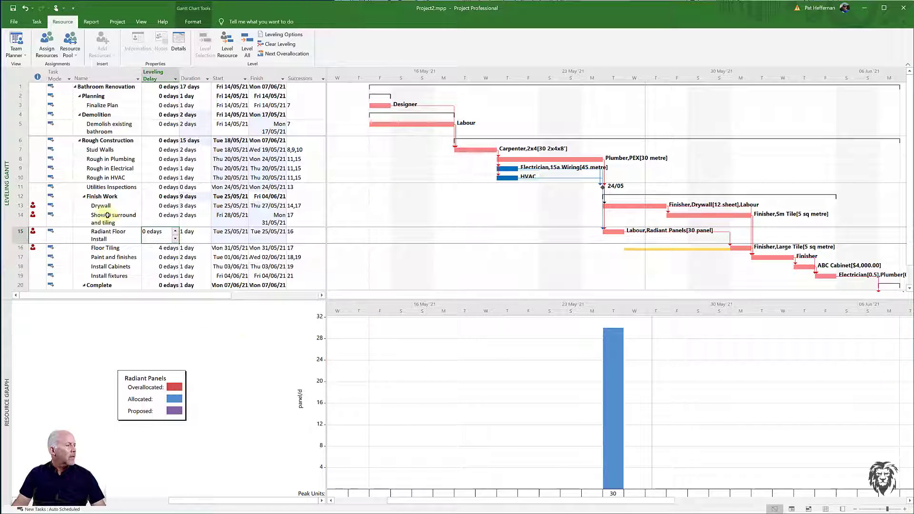
drag(20, 206, 18, 246)
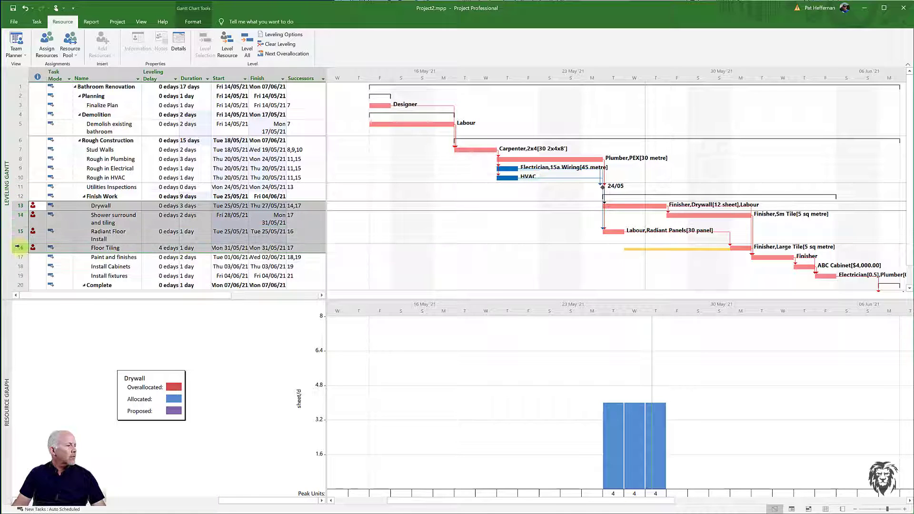
click(222, 354)
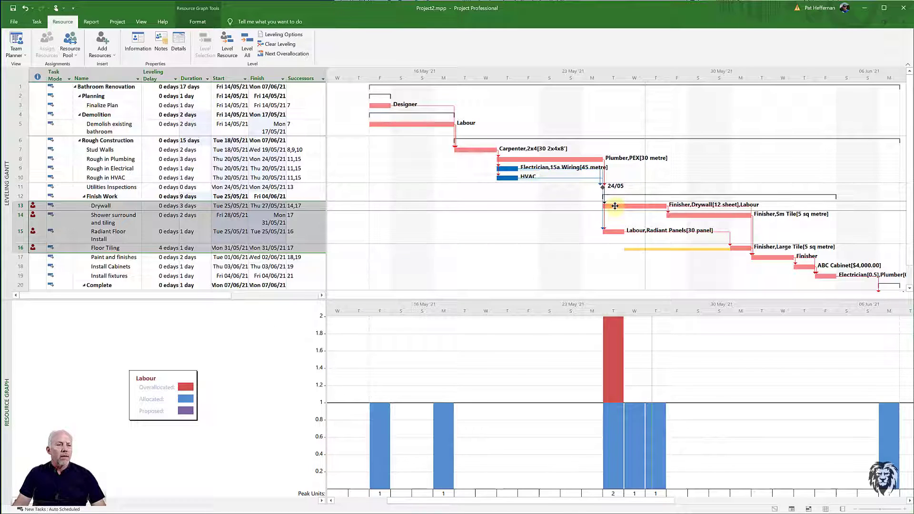
Set the leveling delay of the Radiant Floor Install task to 3 edays
click(610, 233)
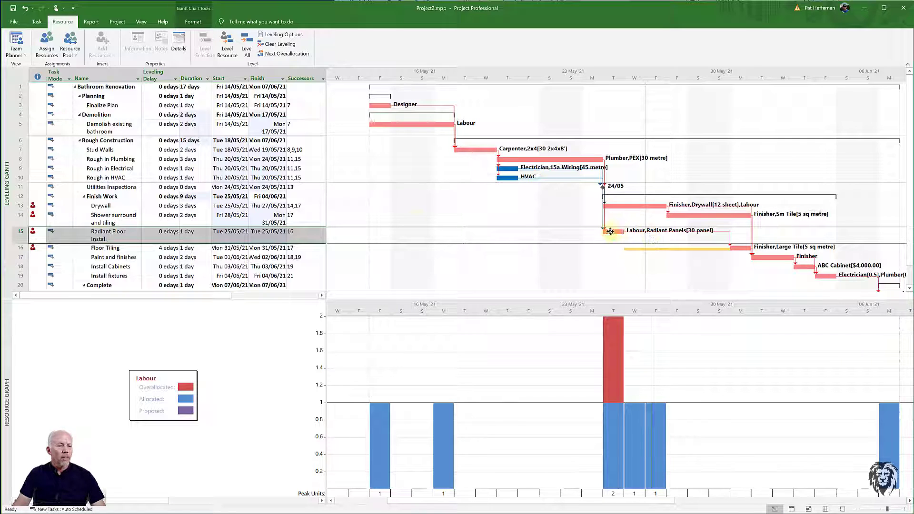
click(172, 233)
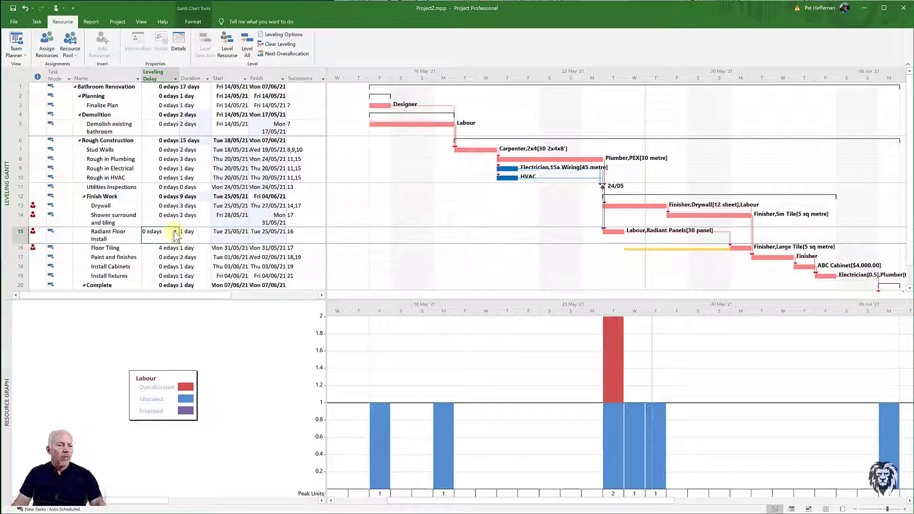
double_click(176, 231)
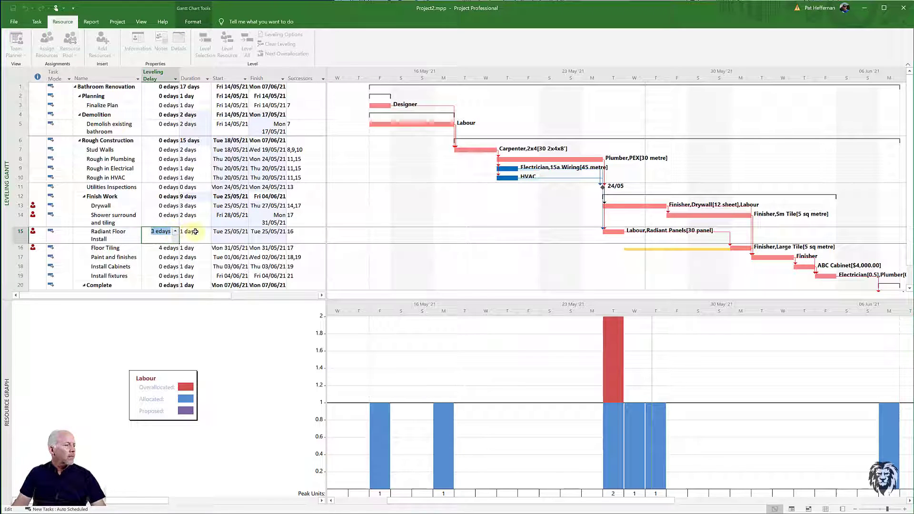
click(195, 232)
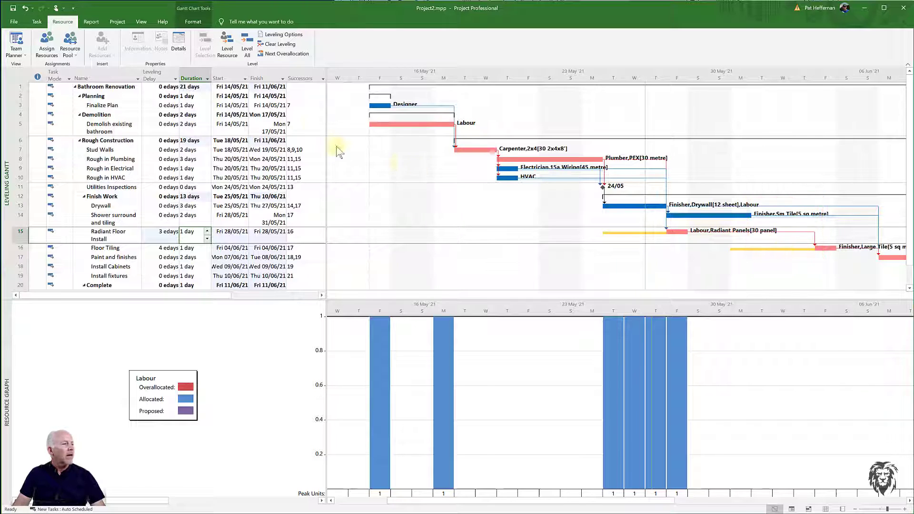
Reduce the leveling delay of the Floor Tiling task to 1 eday
click(162, 248)
click(175, 250)
click(176, 250)
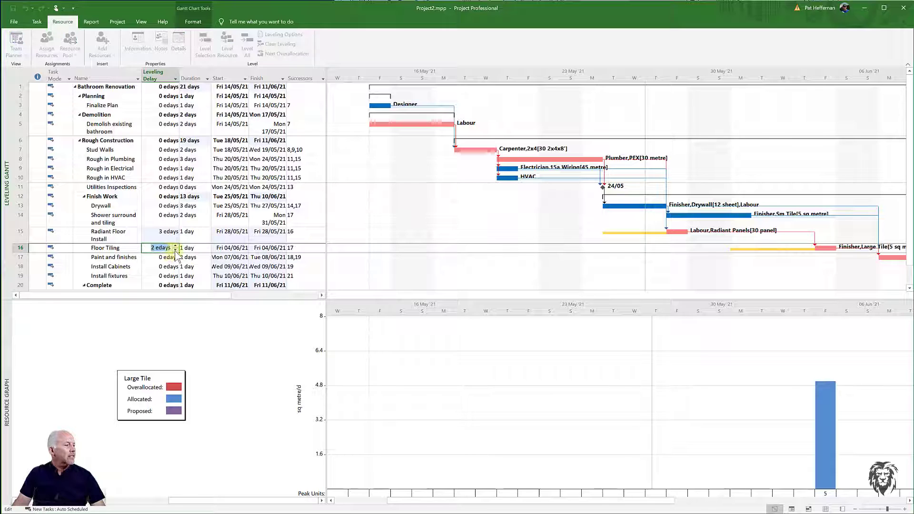
click(175, 250)
click(184, 247)
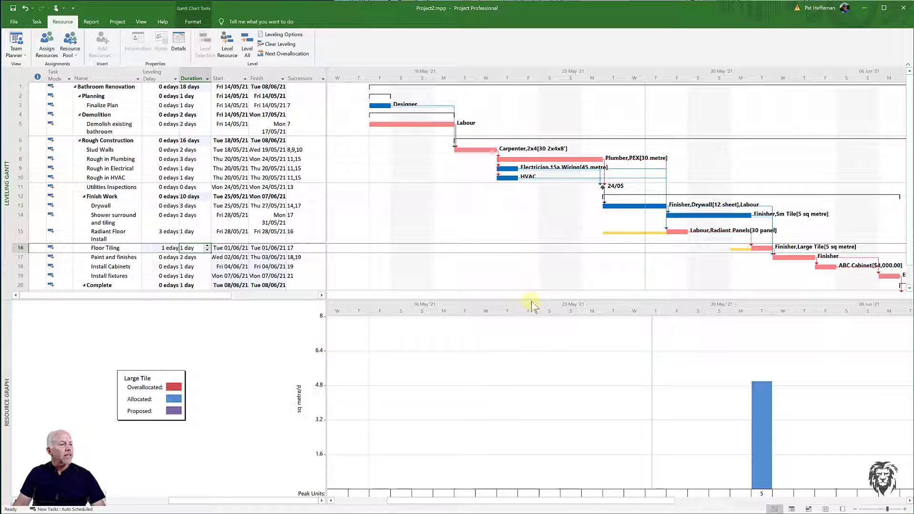
Enlarge the Gantt pane to show the task list down to the Complete milestone
click(558, 501)
mouse_move(558, 502)
mouse_down()
mouse_move(578, 502)
mouse_move(567, 502)
mouse_up()
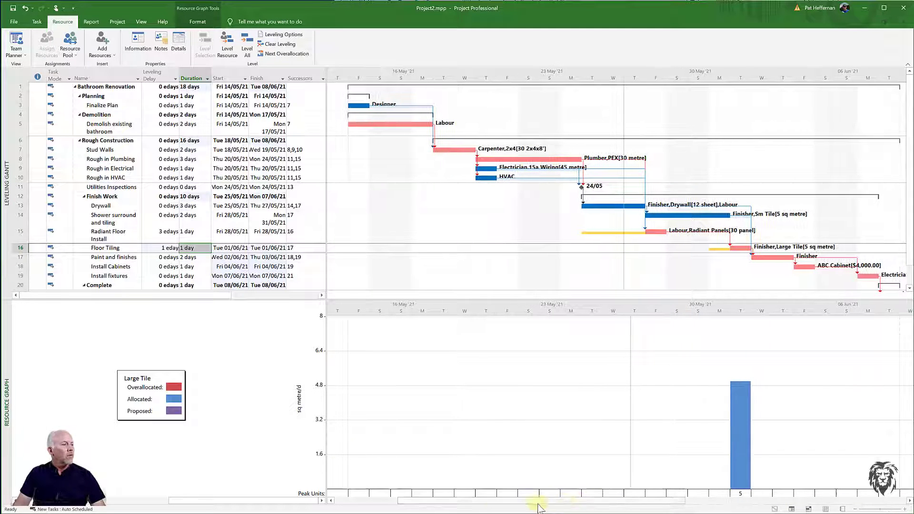
drag(247, 301, 257, 323)
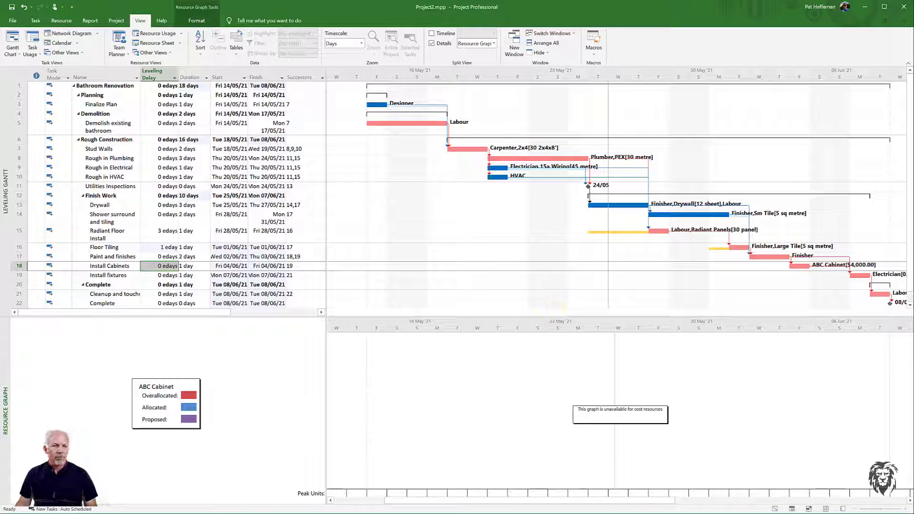
Set the leveling delay of the Floor Tiling task back to 0 edays
click(165, 246)
click(175, 246)
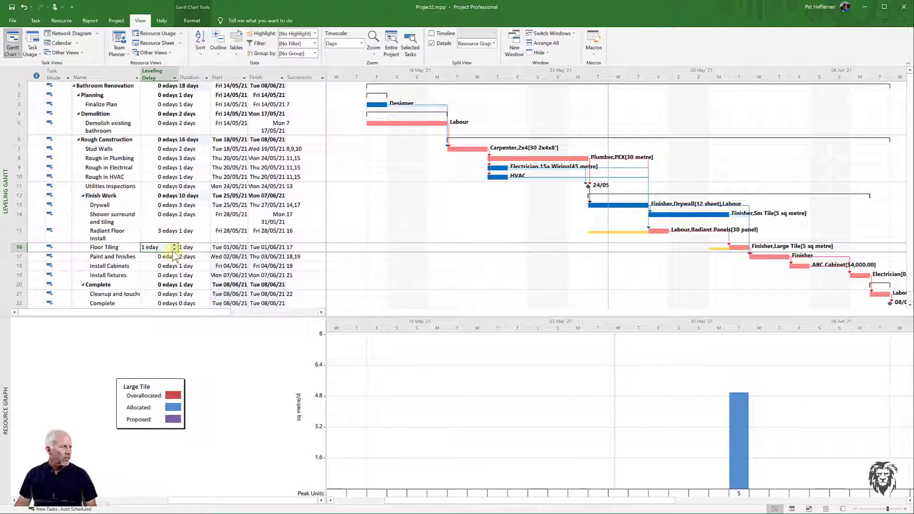
click(174, 249)
click(193, 347)
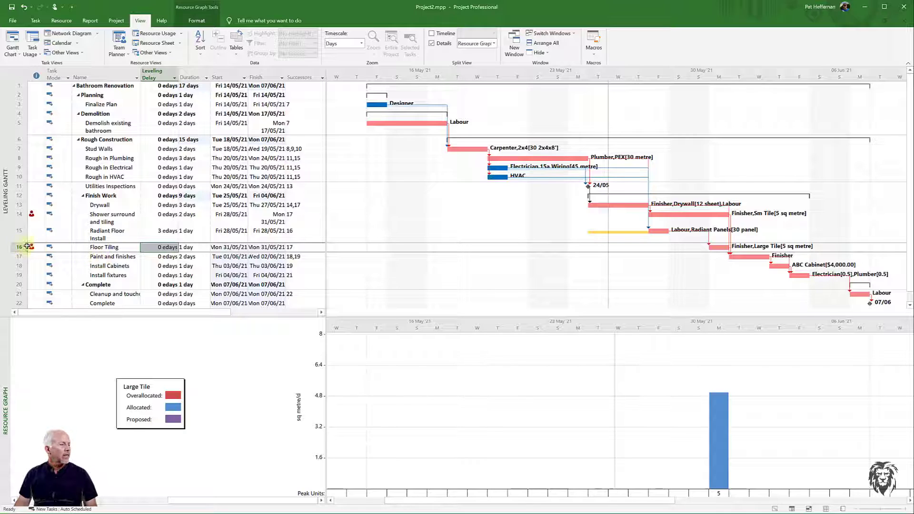
Review the fixes offered for the overallocated Floor Tiling task, including the Task Inspector, without applying any
mouse_move(33, 247)
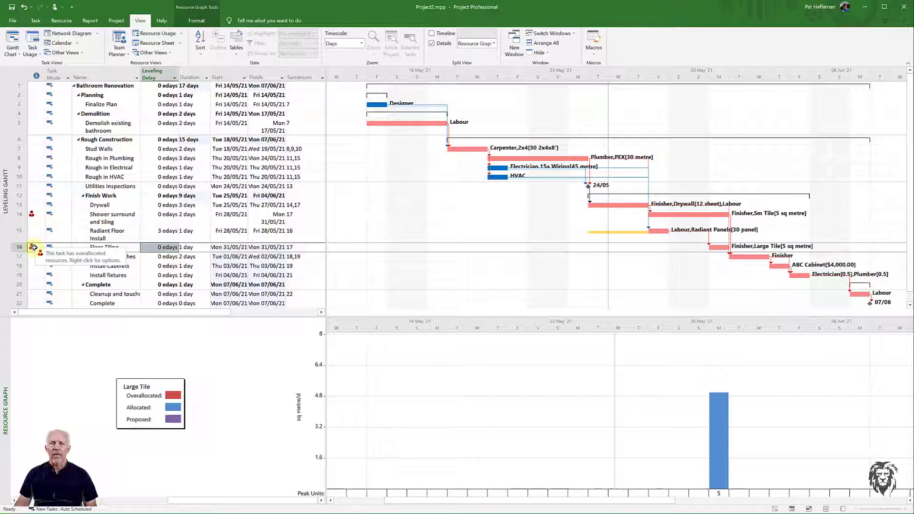
right_click(33, 247)
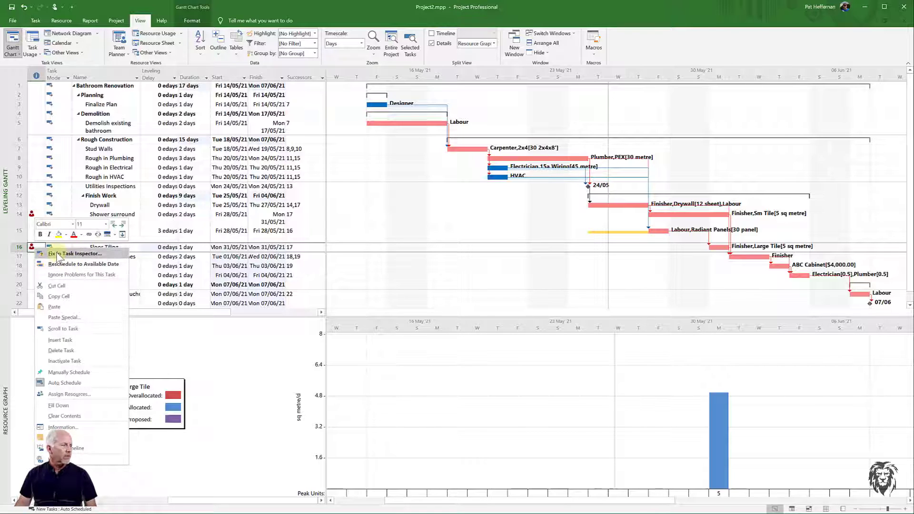
click(71, 253)
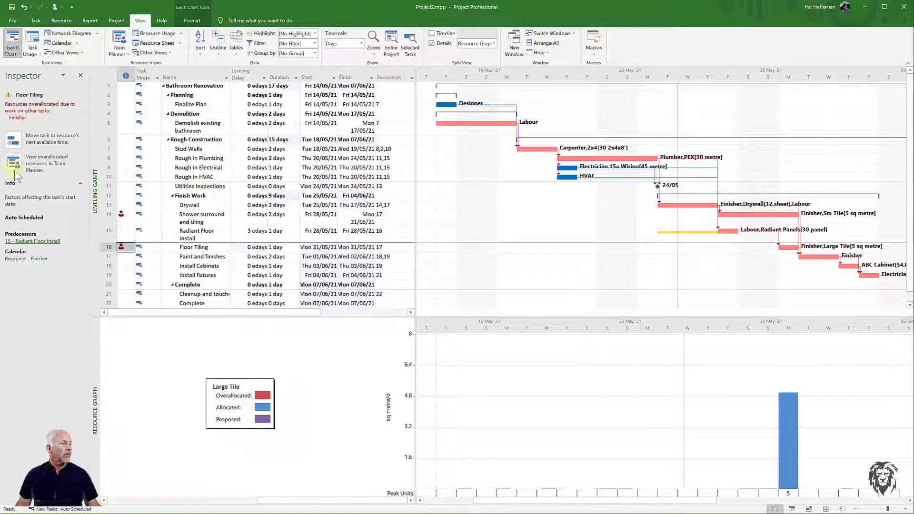
click(81, 75)
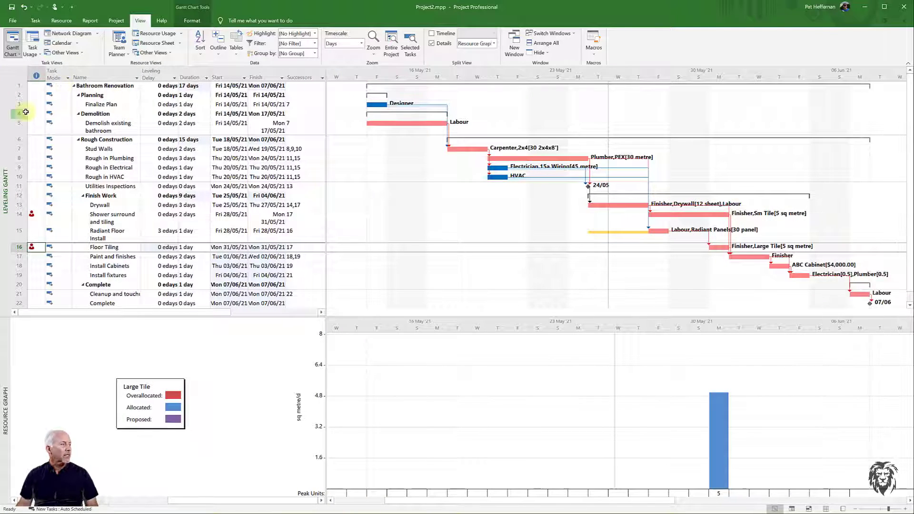
right_click(35, 249)
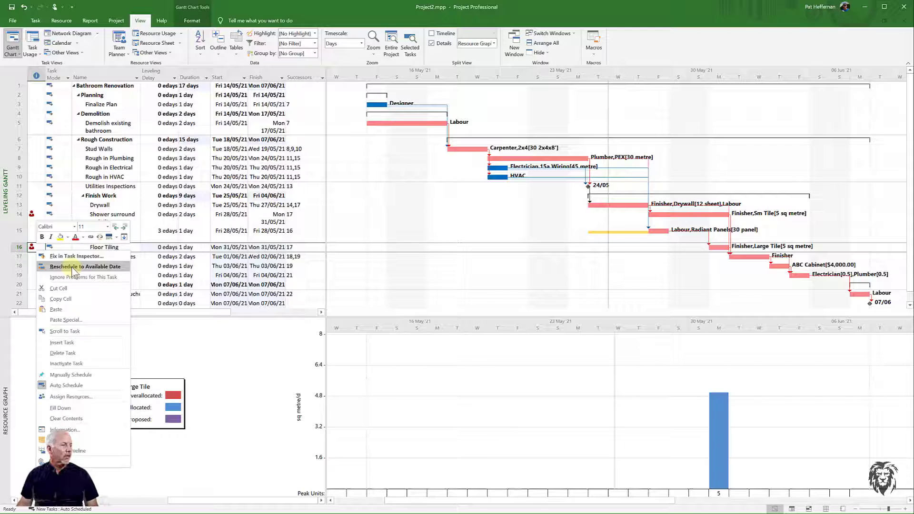
click(160, 338)
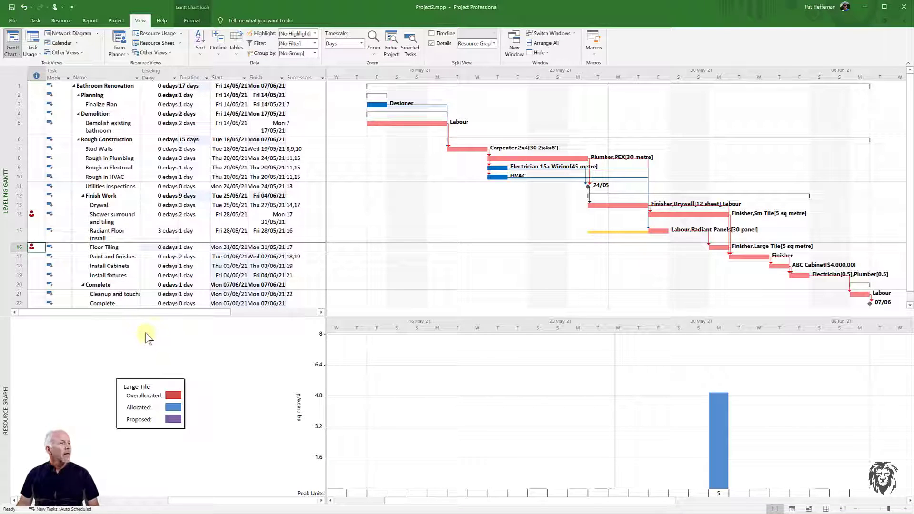
Review the Resource Leveling options, including leveling only within available slack, and leave the dialog without applying any changes
click(61, 22)
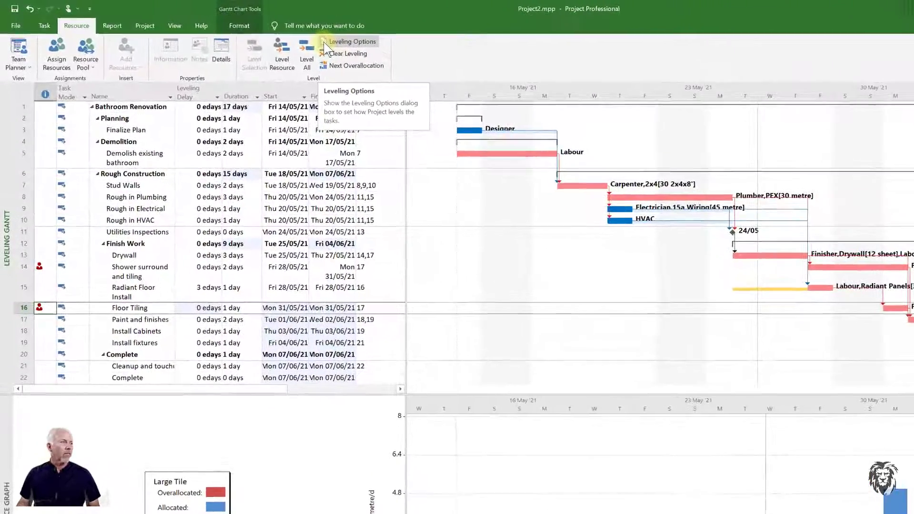
click(325, 44)
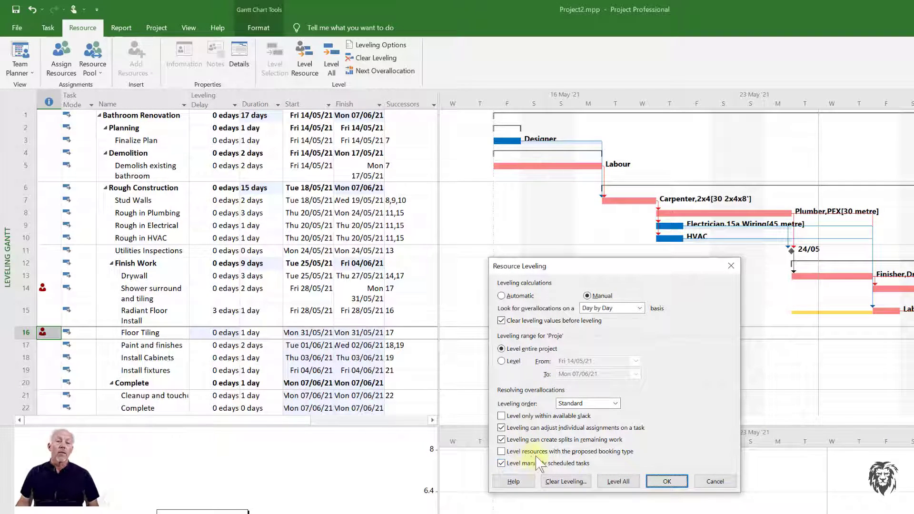
click(502, 417)
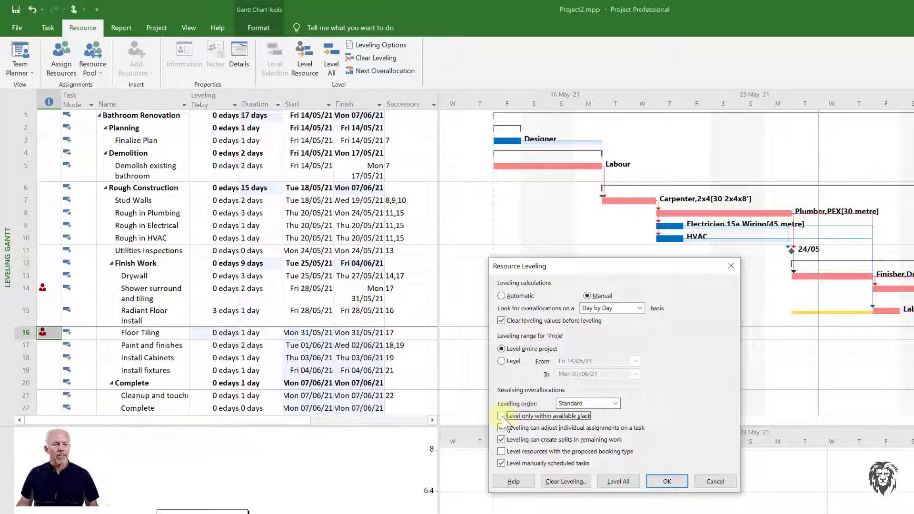
click(503, 417)
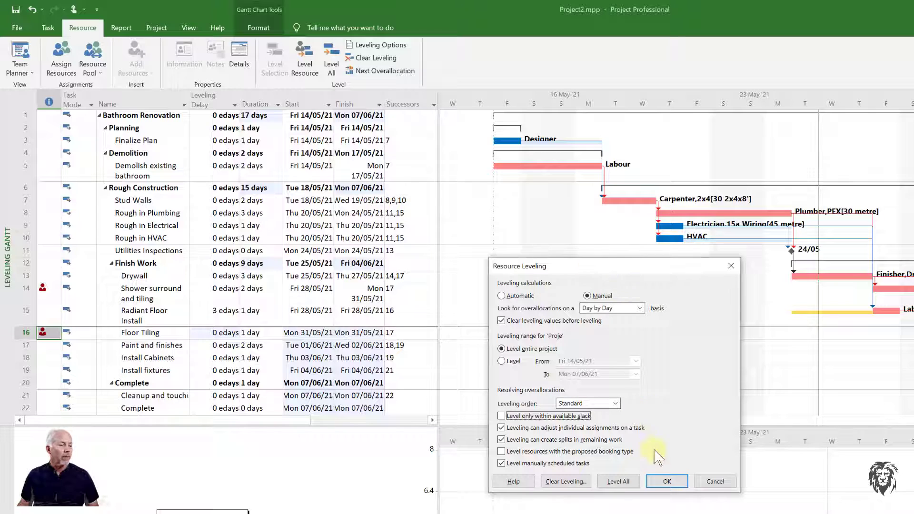
click(713, 481)
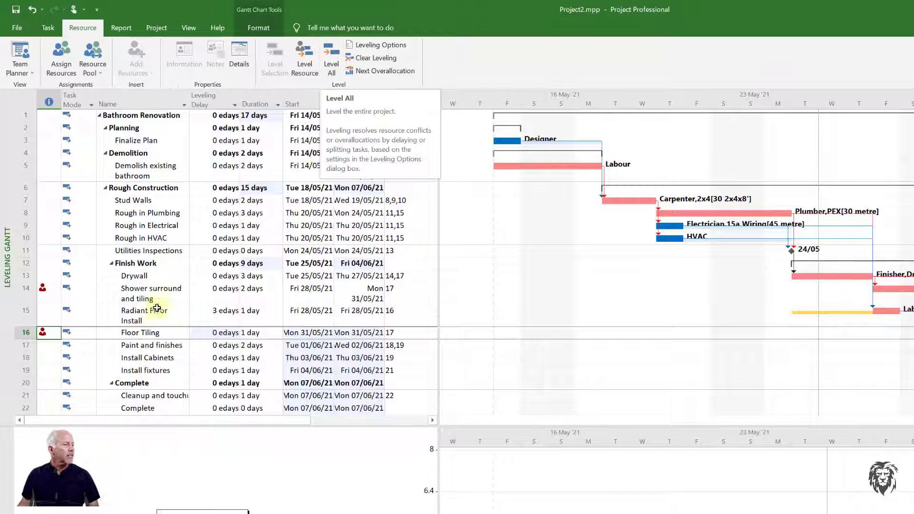
Set the leveling delay of the Floor Tiling task to 1 eday
click(232, 333)
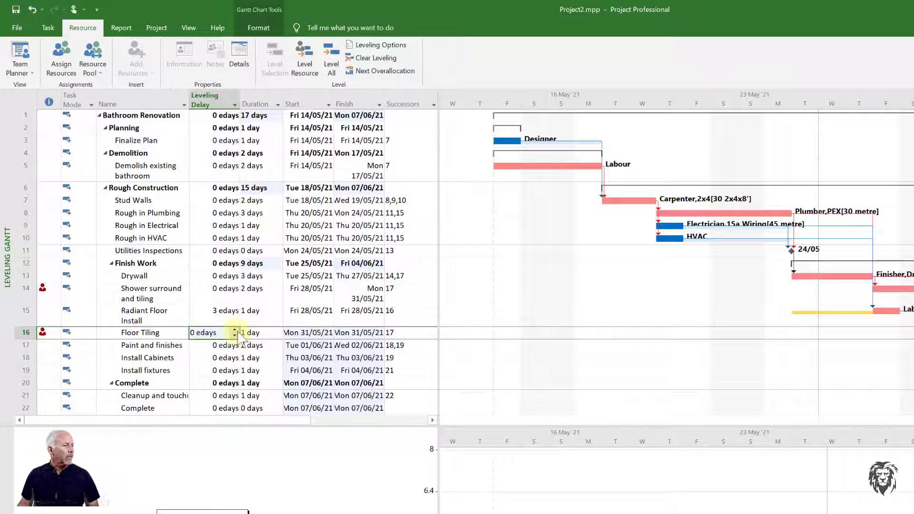
click(235, 330)
click(220, 358)
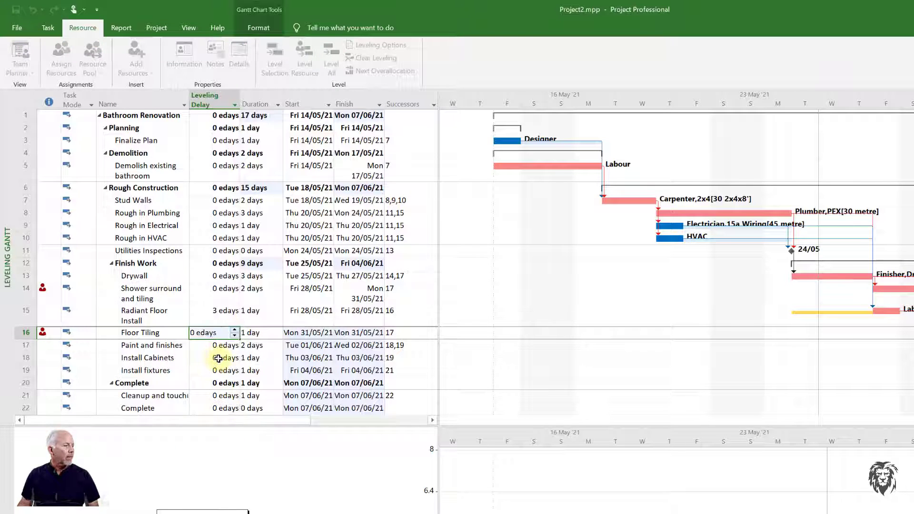
Select all tasks and browse the resource graphs back to the Designer to check each resource's allocation
click(331, 503)
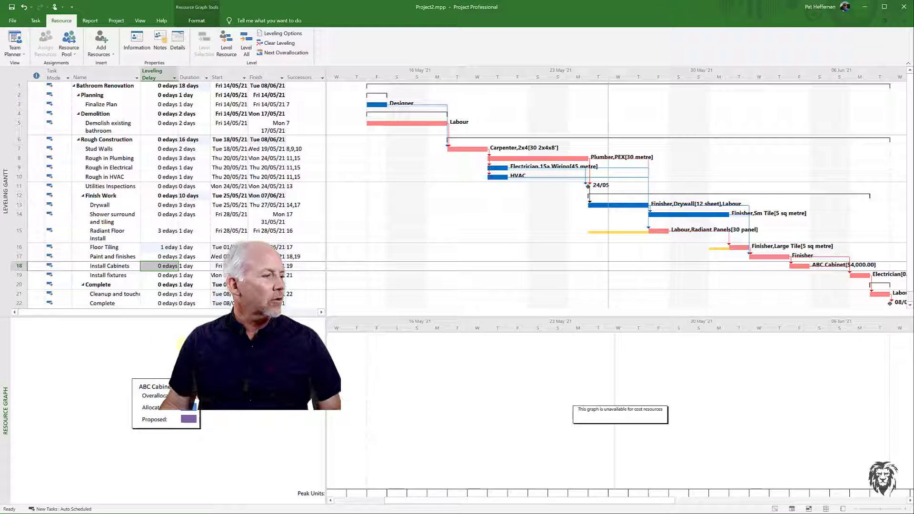
click(24, 78)
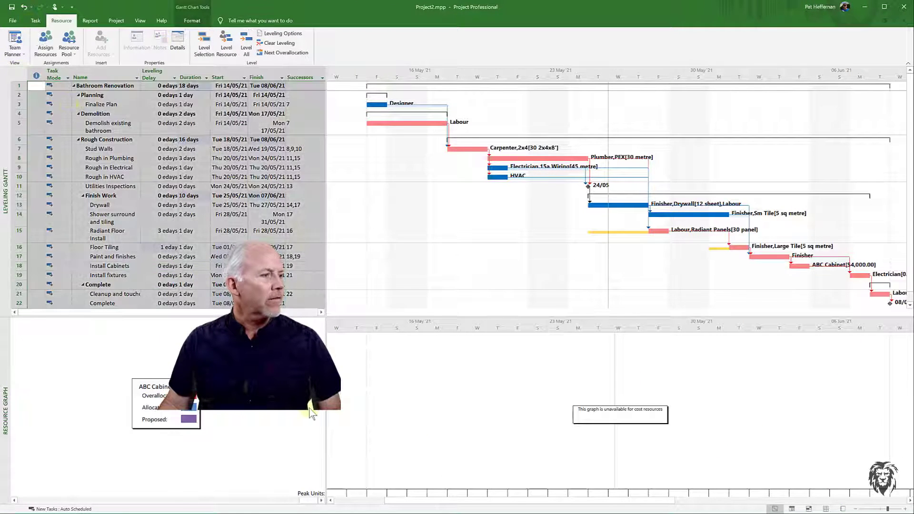
click(300, 386)
scroll(299, 404, up, 9)
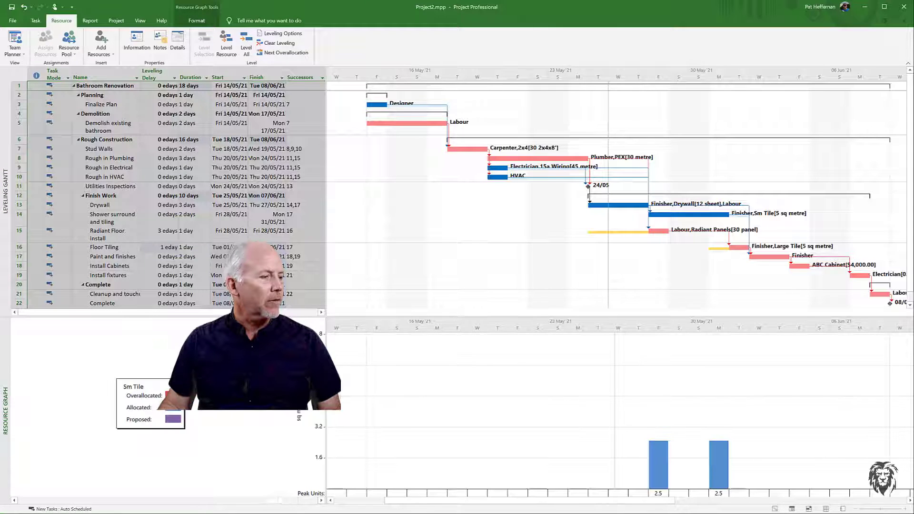
scroll(299, 404, up, 3)
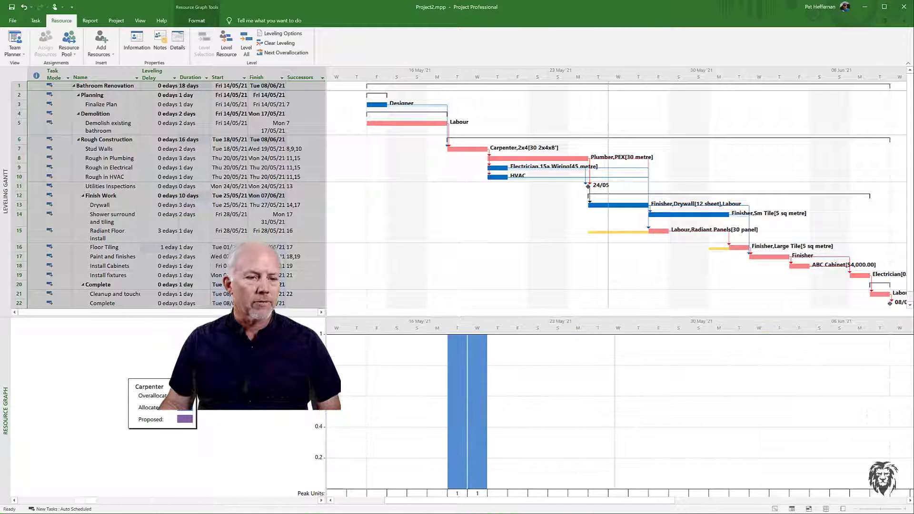
scroll(298, 405, down, 1)
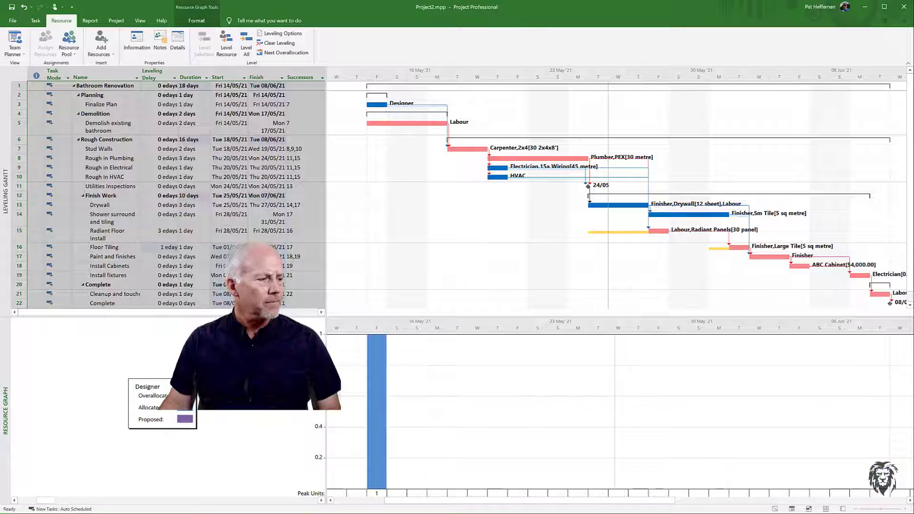